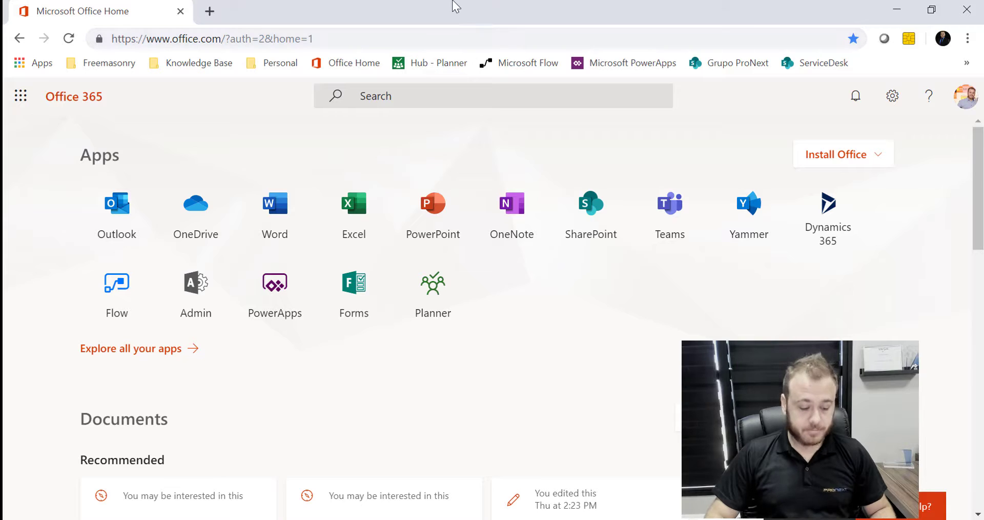
Launch Excel from Windows search and start a blank workbook
left_click(647, 5)
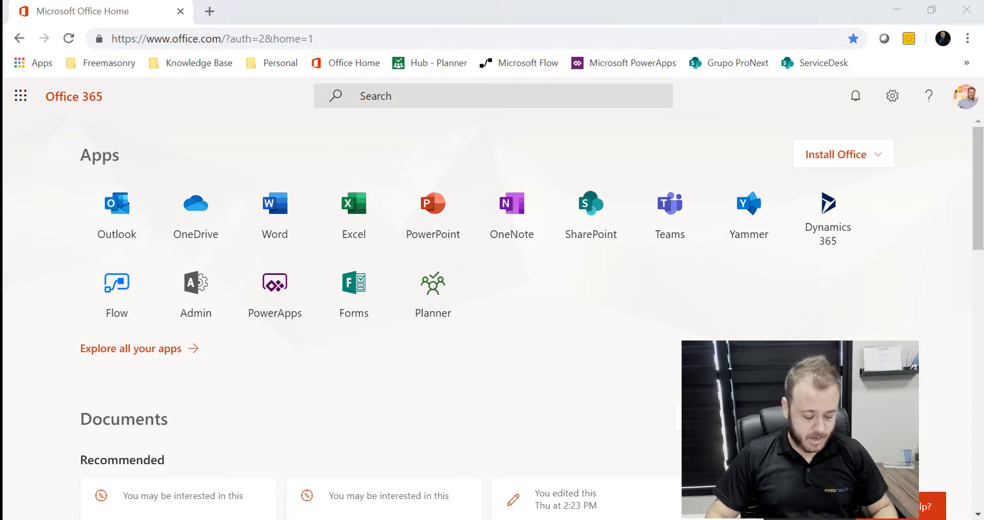
key("super")
type("exel")
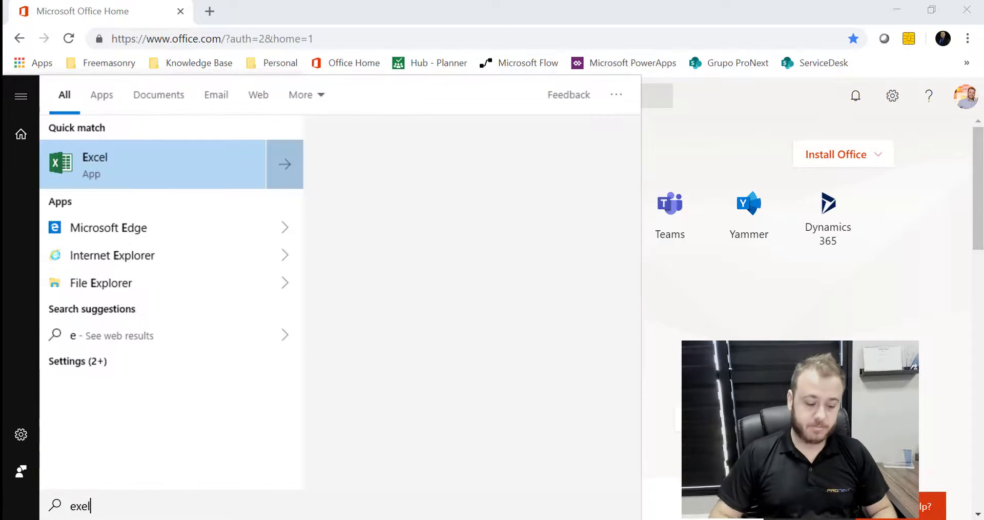
left_click(125, 178)
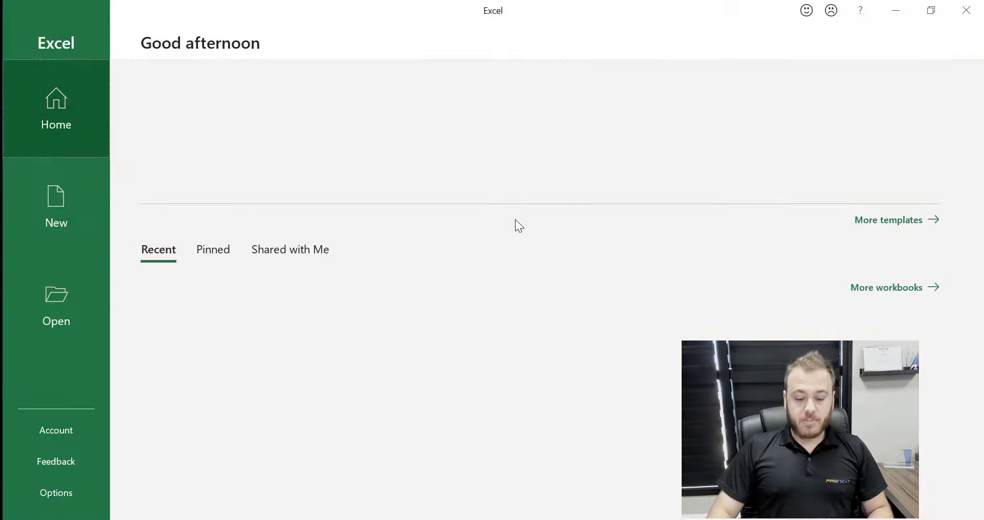
left_click(223, 138)
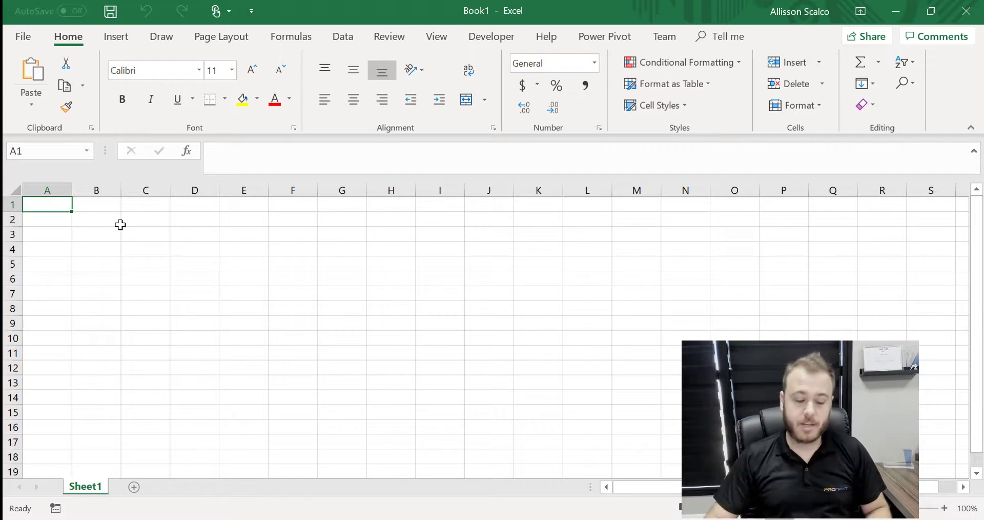
Enter the header NomeEntrevistado in A1 and autofit column A
left_click(165, 260)
left_click(46, 207)
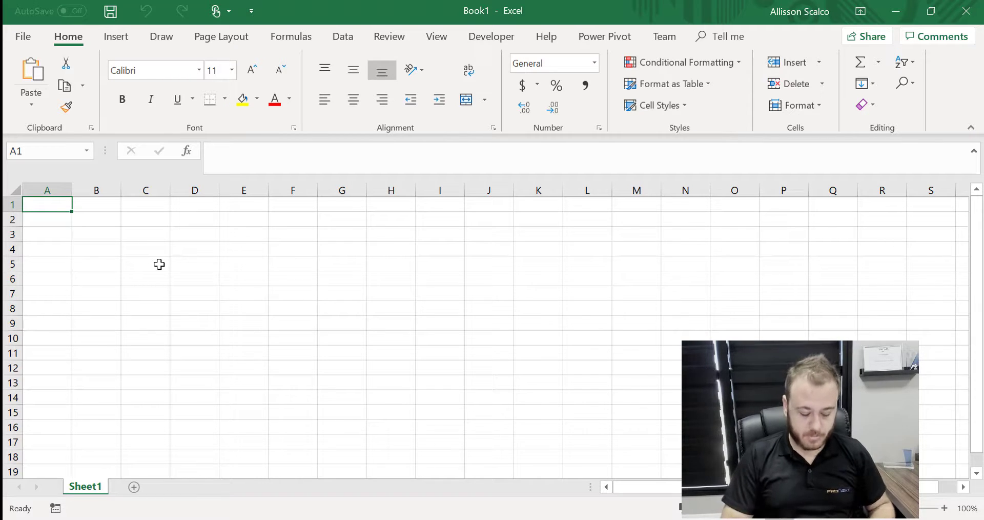
type("Nome")
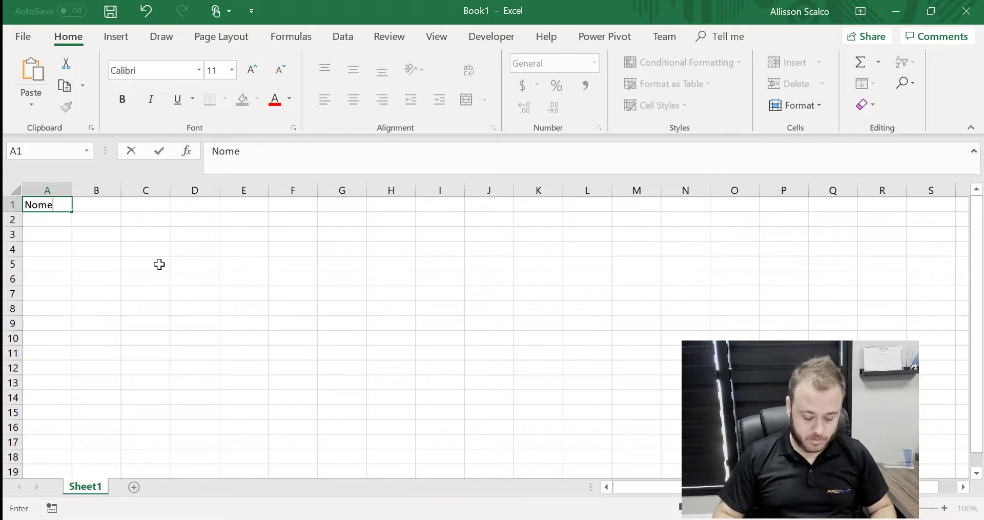
type("Partici")
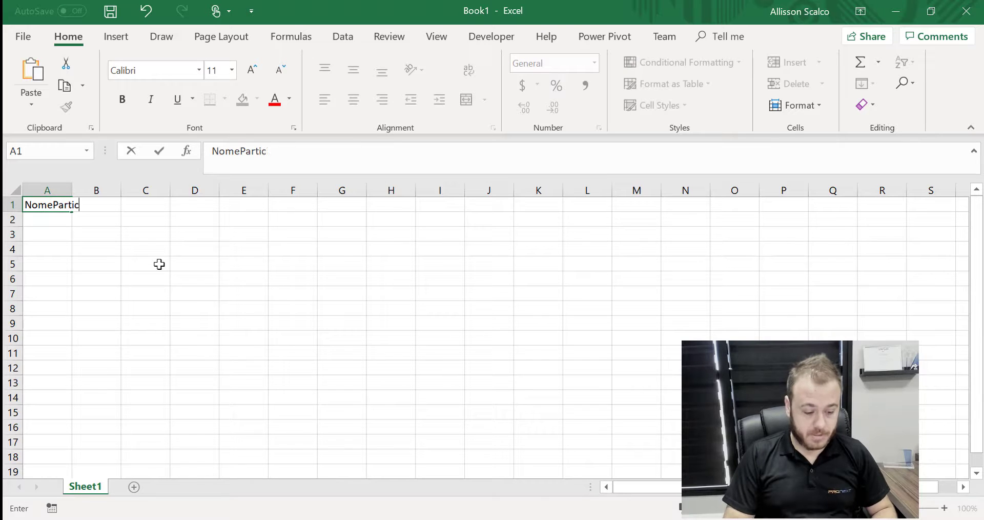
key("BackSpace")
key("BackSpace")
key("BackSpace")
key("BackSpace")
key("BackSpace")
key("BackSpace")
key("BackSpace")
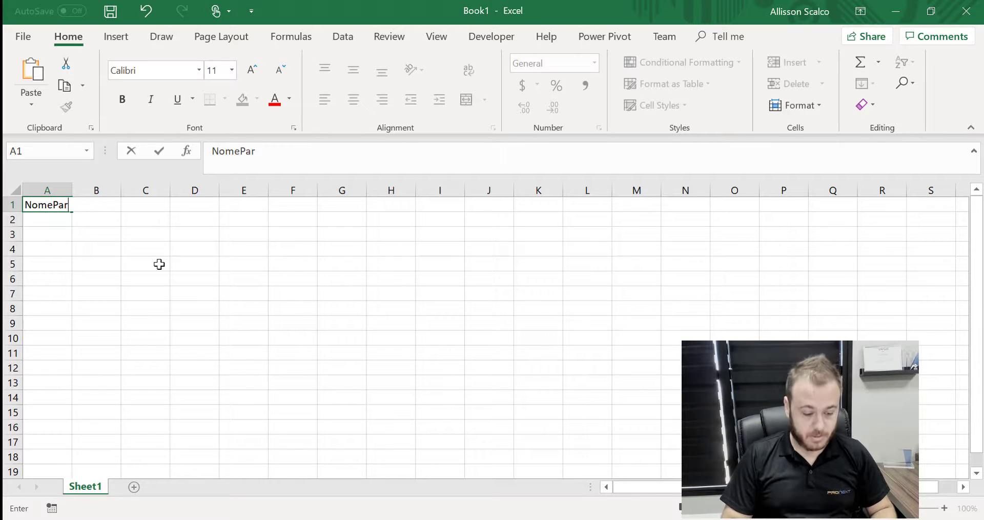
type("Entrevistado")
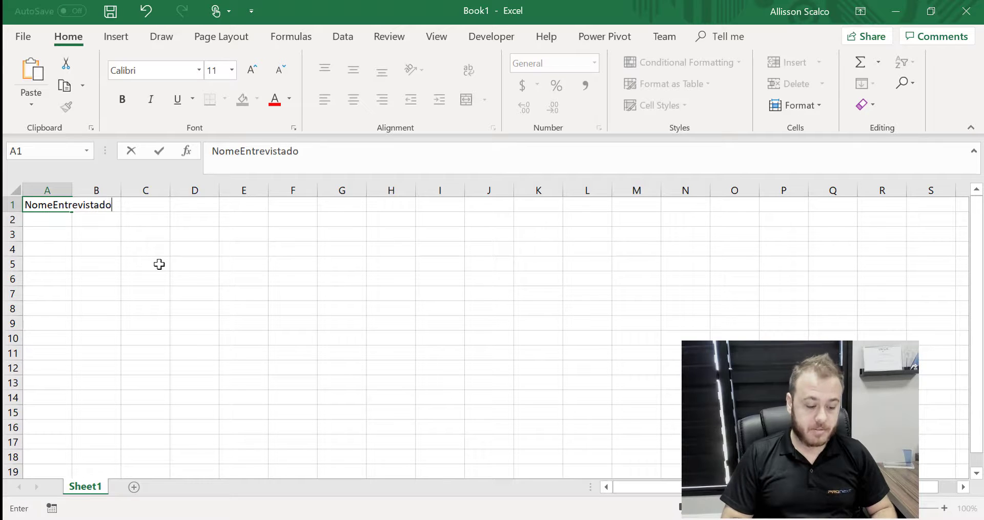
key("Return")
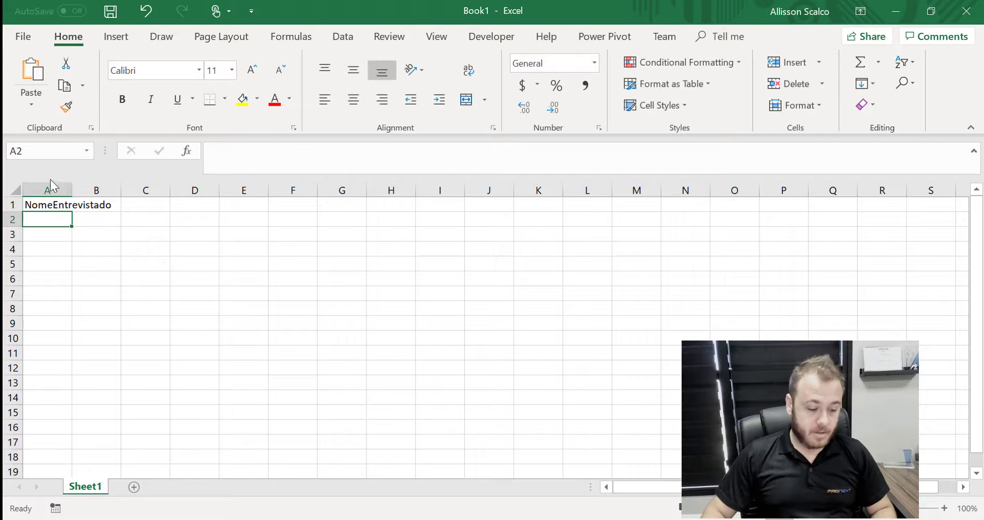
double_click(72, 190)
Add headers Pergunta1 and Pergunta2 in B1 and C1, widen columns B–C, and enter the first respondent's name in A2
left_click(139, 204)
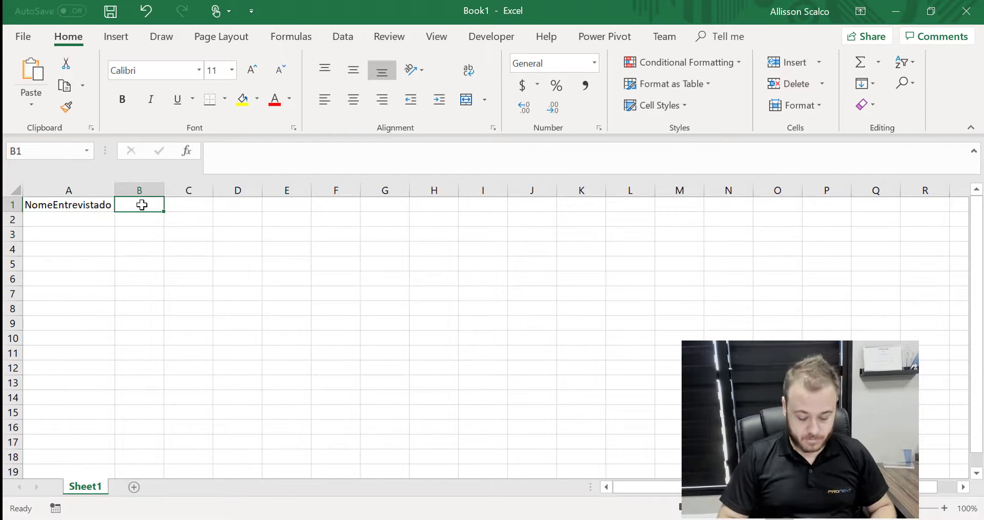
type("Pergunta1")
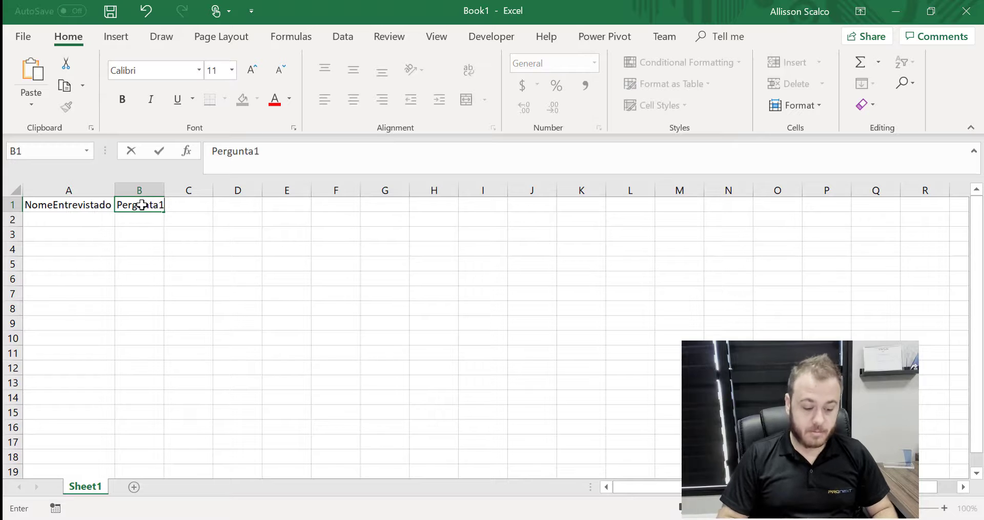
left_click(199, 229)
left_click(195, 204)
type("Pe")
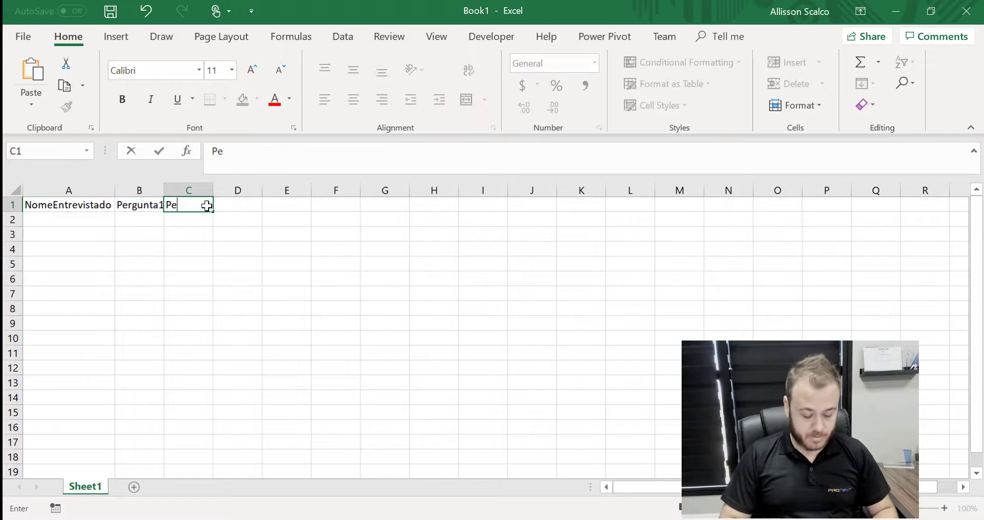
type("rgunta2")
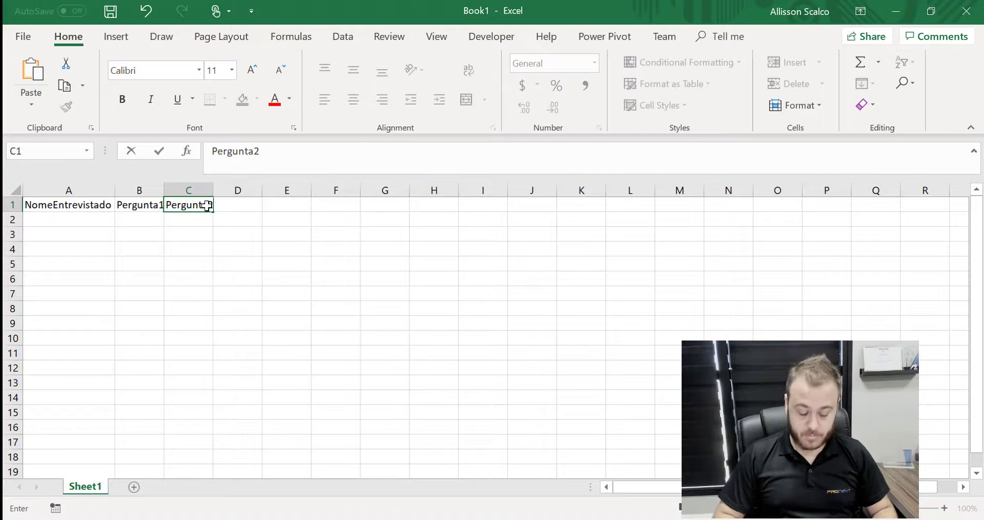
key("Return")
left_click_drag(163, 191, 219, 186)
left_click(253, 281)
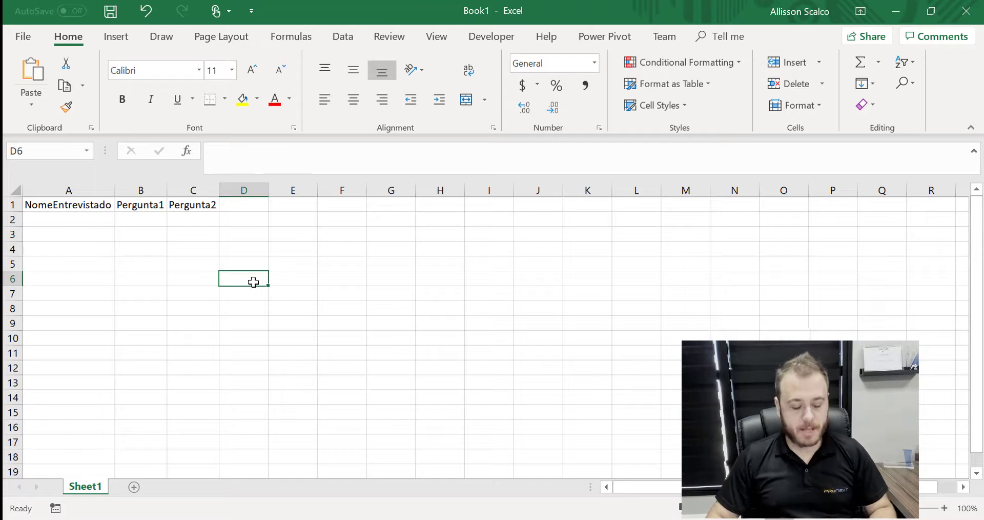
left_click(60, 217)
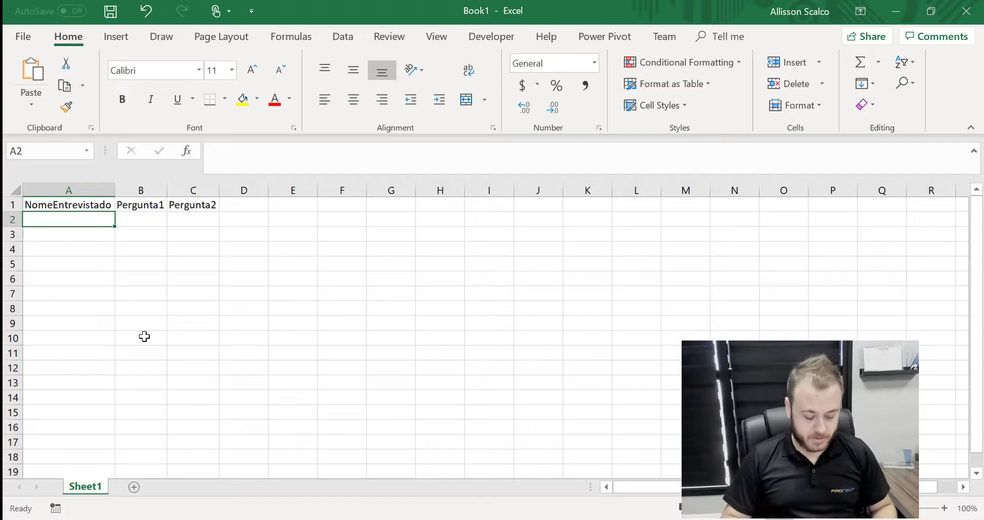
Answer Sim to both questions for the first respondent, then add a second respondent's name answering Sim twice
left_click(146, 217)
type("Sim")
left_click(191, 216)
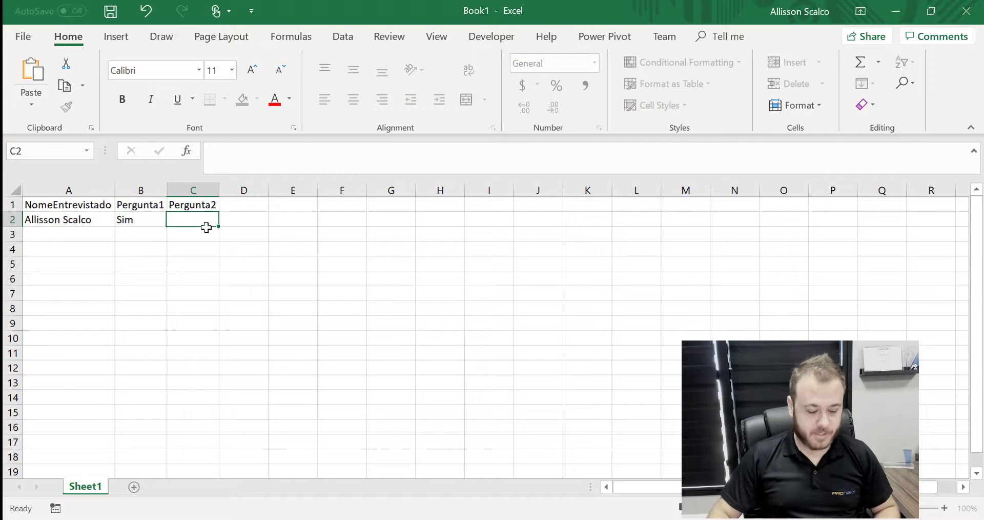
type("Sim")
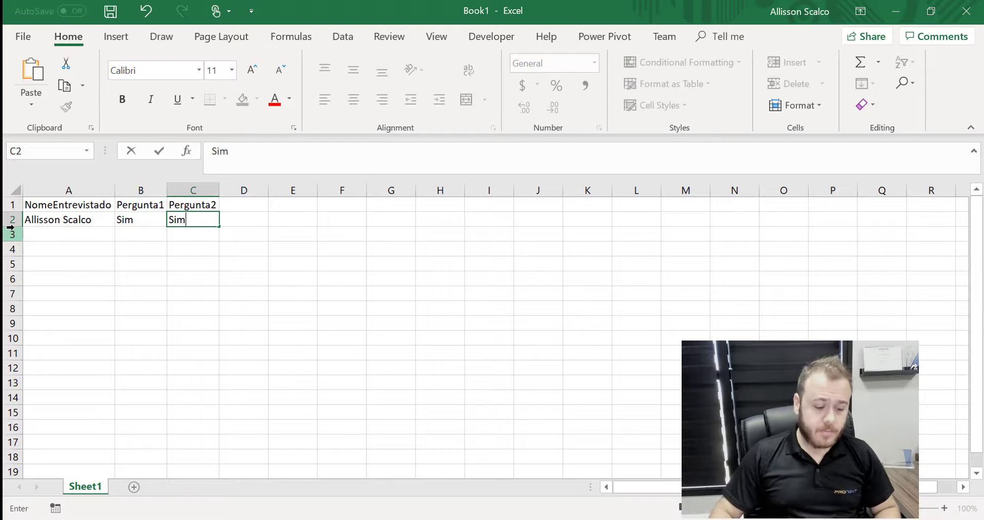
left_click(56, 232)
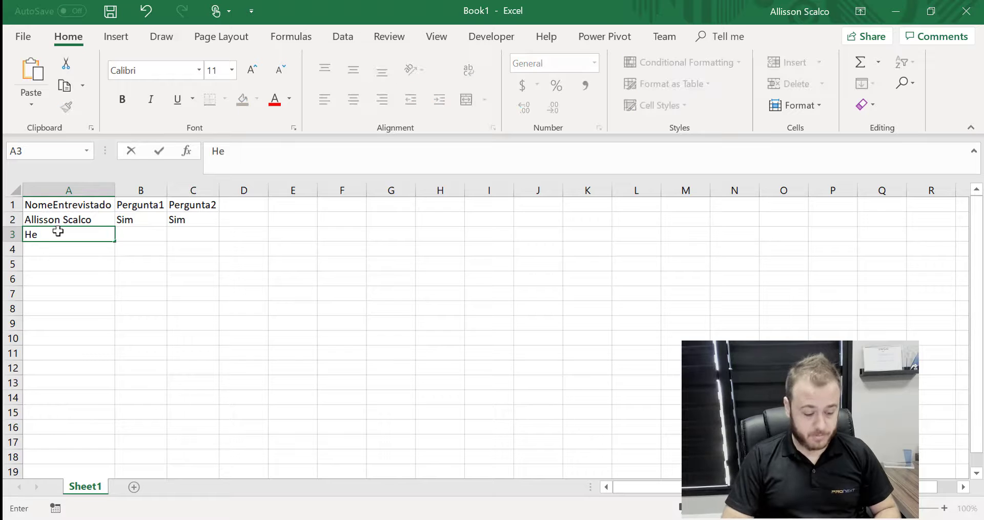
left_click(147, 231)
type("Sim")
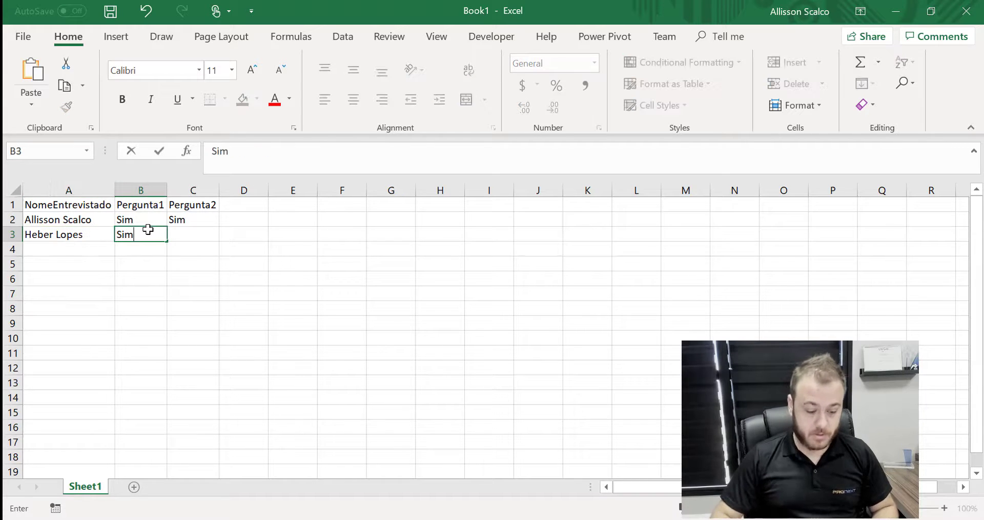
left_click(213, 233)
type("Sim")
left_click(334, 336)
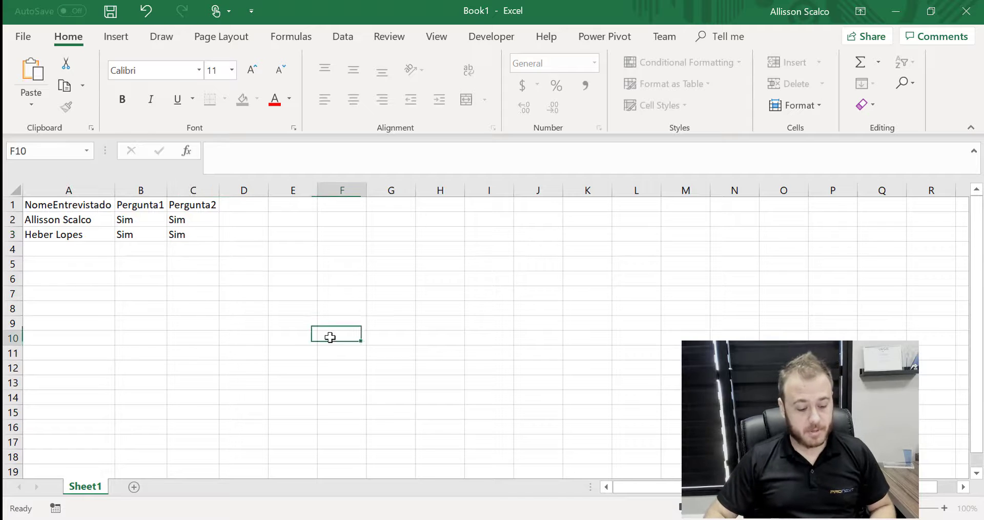
left_click(268, 292)
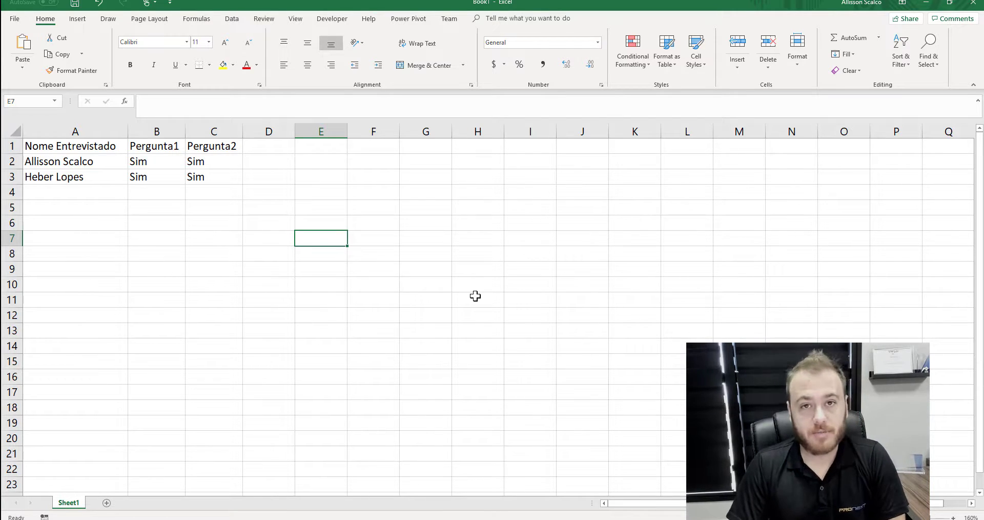
Format A1:C3 as a table with headers and set its table name to Survey
left_click(103, 237)
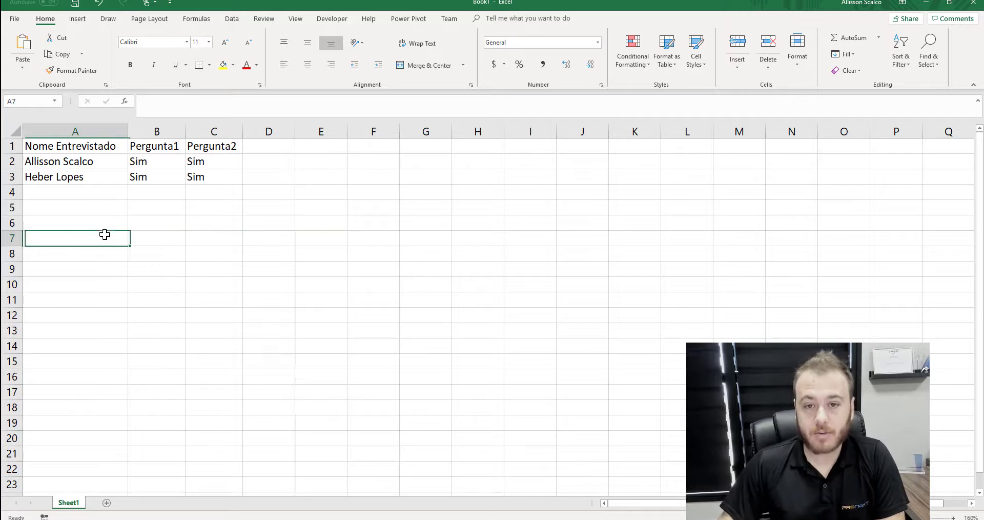
left_click_drag(79, 146, 205, 179)
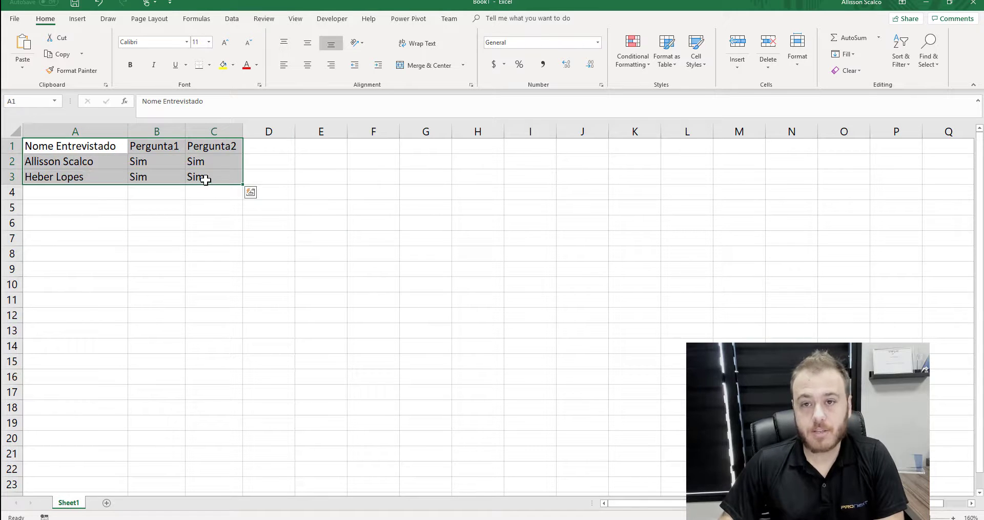
left_click(82, 22)
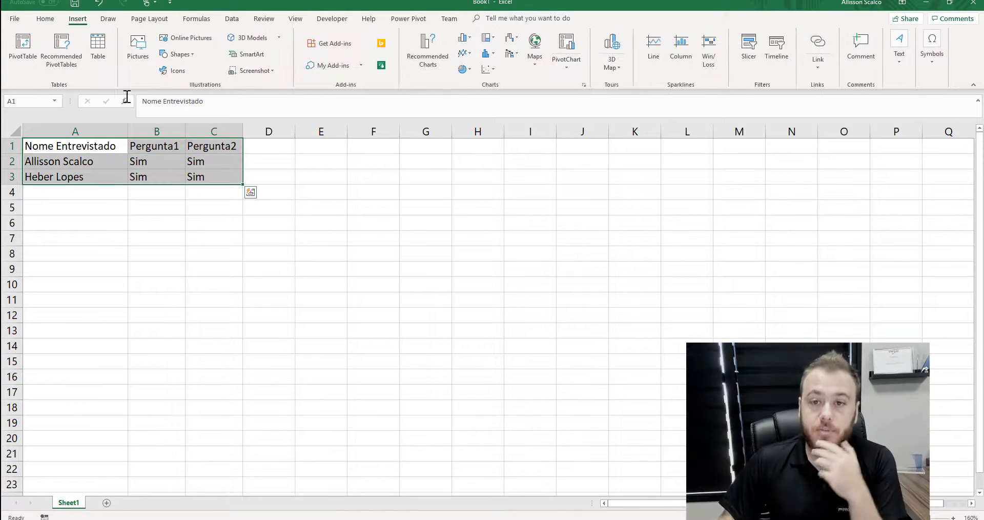
left_click(100, 47)
left_click(293, 115)
left_click(329, 133)
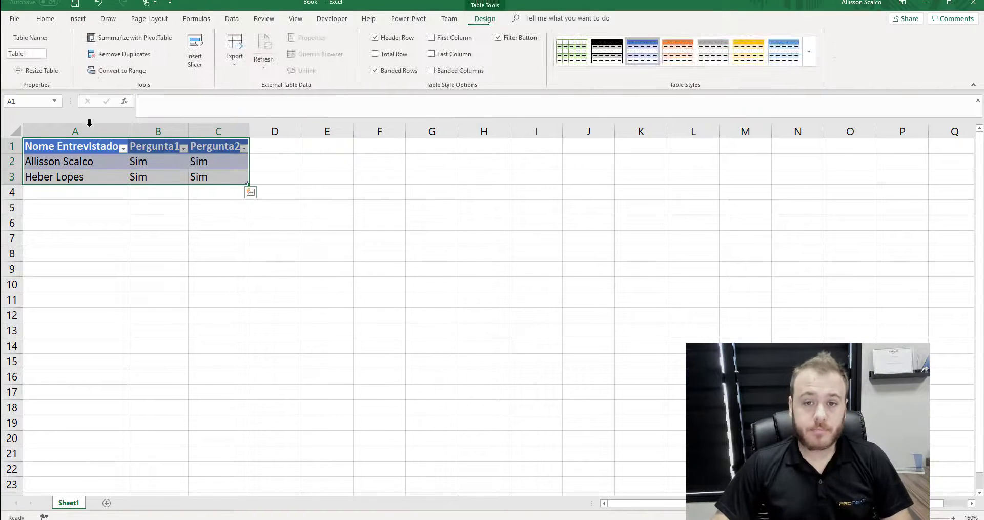
left_click(33, 54)
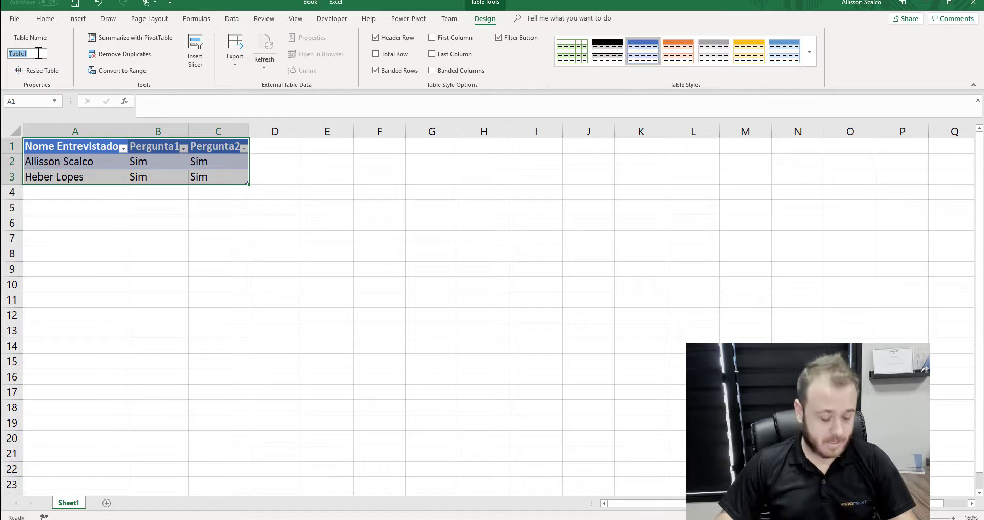
type("Survey")
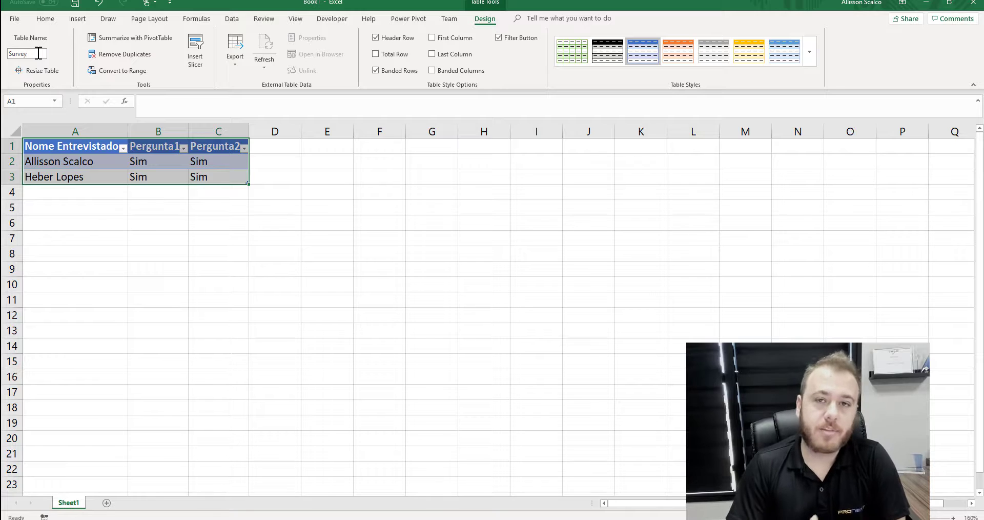
left_click(121, 233)
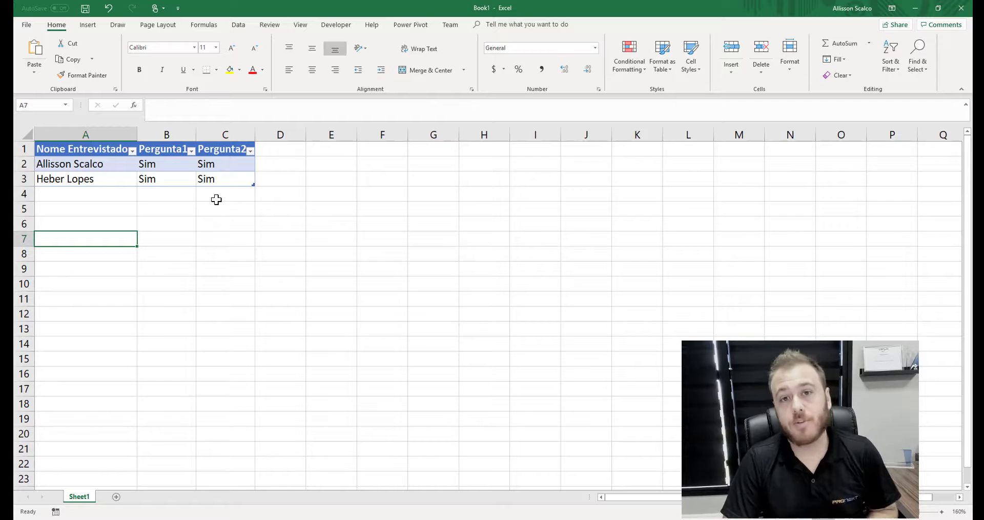
Save the workbook as Survey in the OneDrive - ProNext Survey folder, then close Excel
left_click(29, 24)
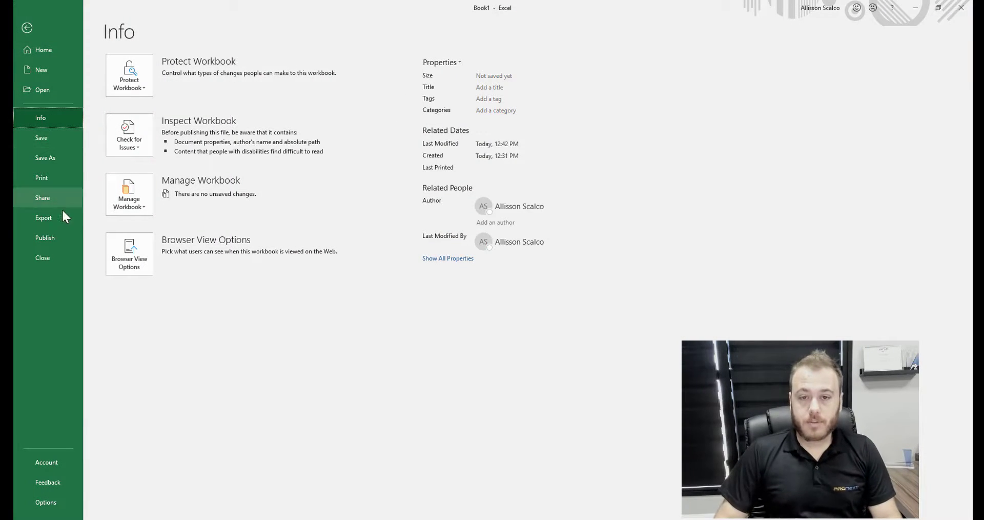
left_click(61, 156)
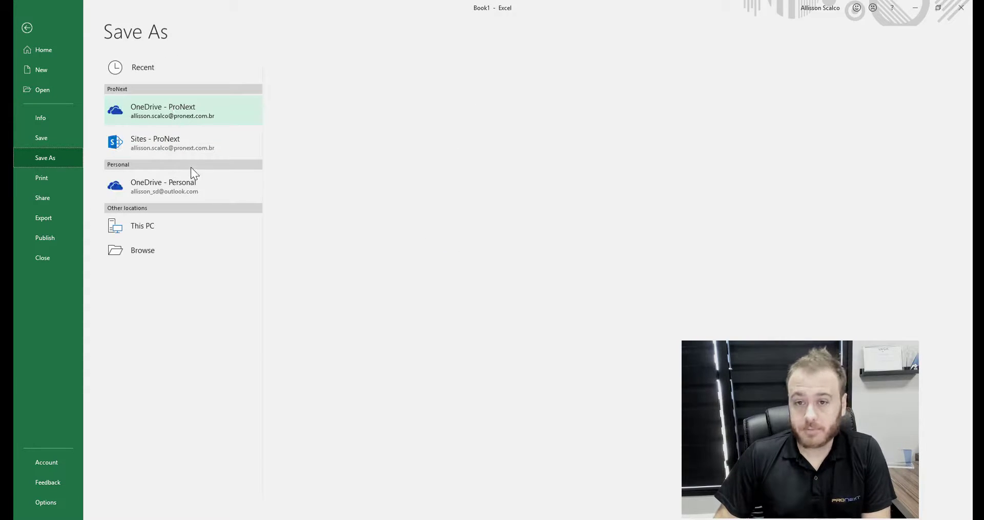
left_click(191, 147)
left_click(186, 117)
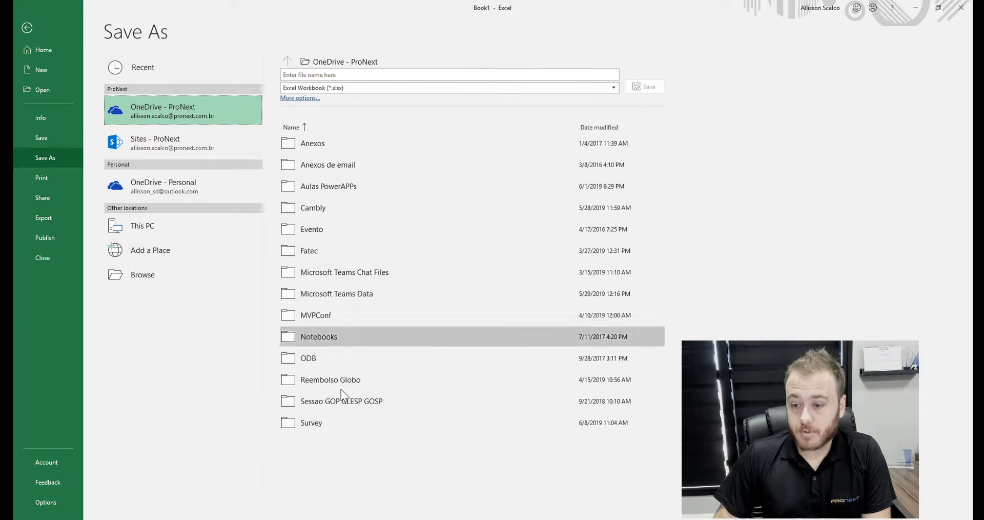
double_click(332, 423)
left_click(317, 73)
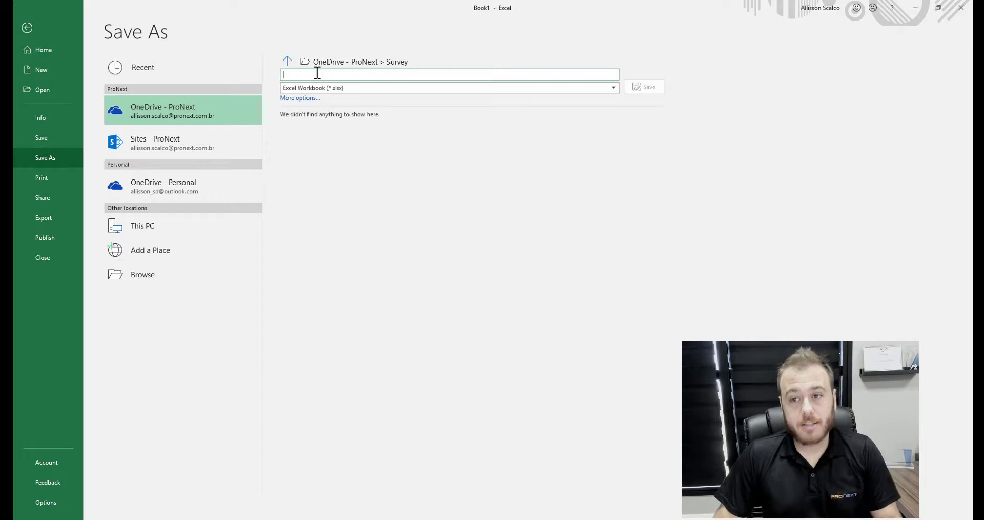
type("Survey")
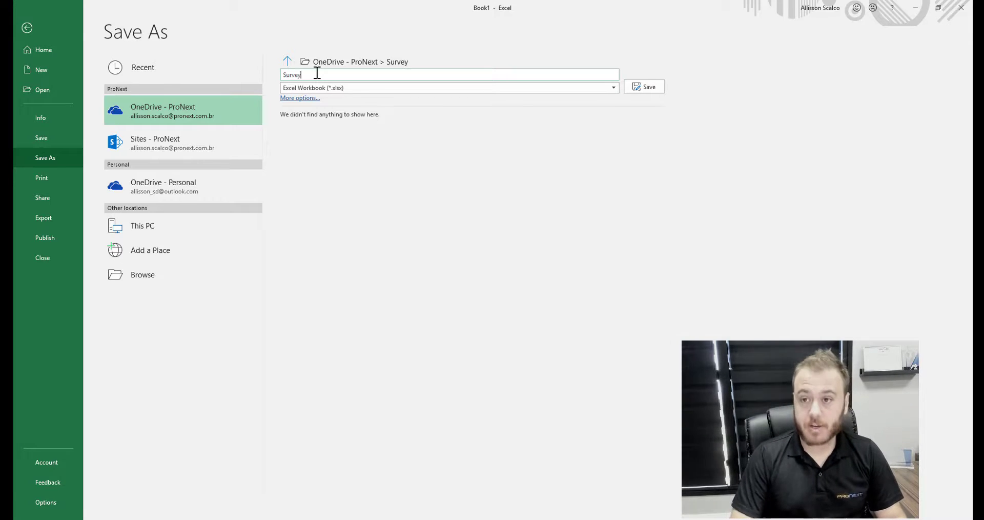
left_click(645, 88)
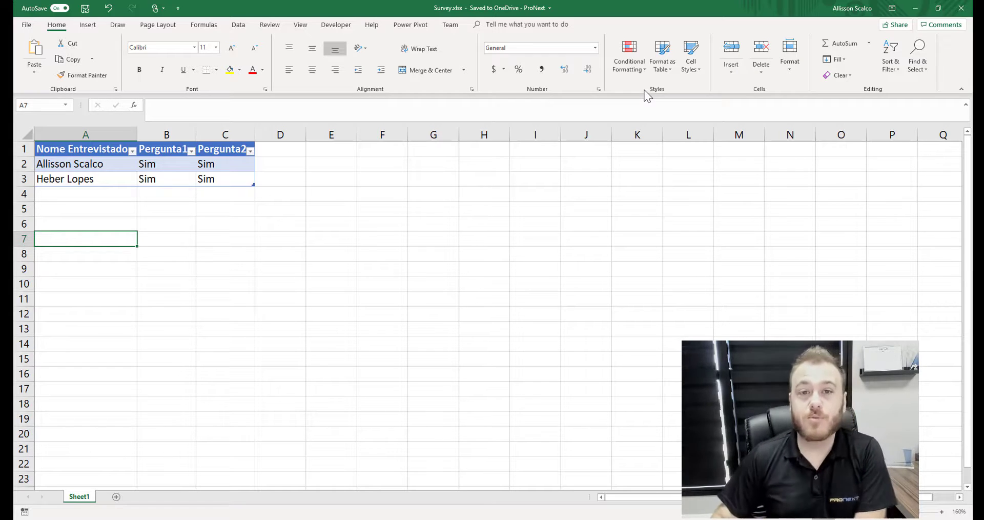
left_click(955, 8)
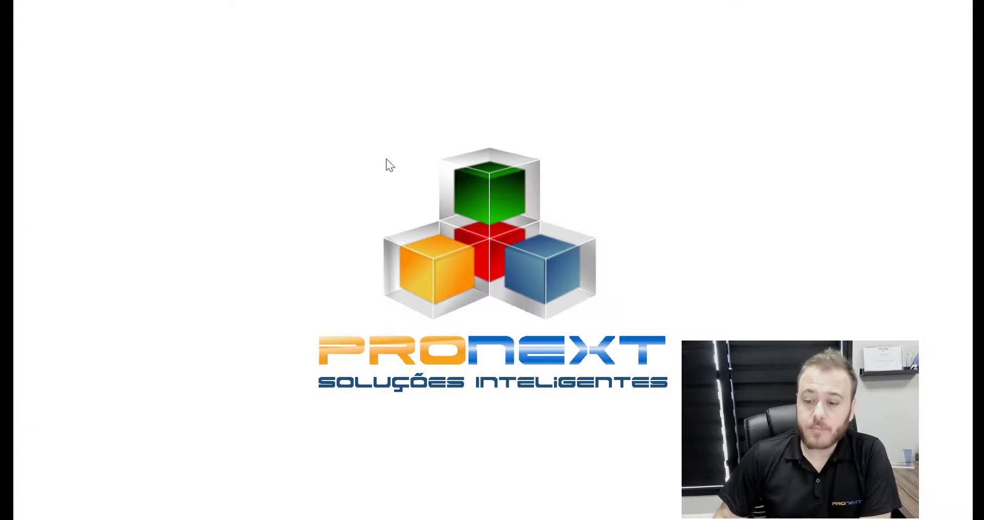
From Office Home open OneDrive and PowerApps tabs, verify the Survey folder contents, then go to PowerApps
left_click(296, 518)
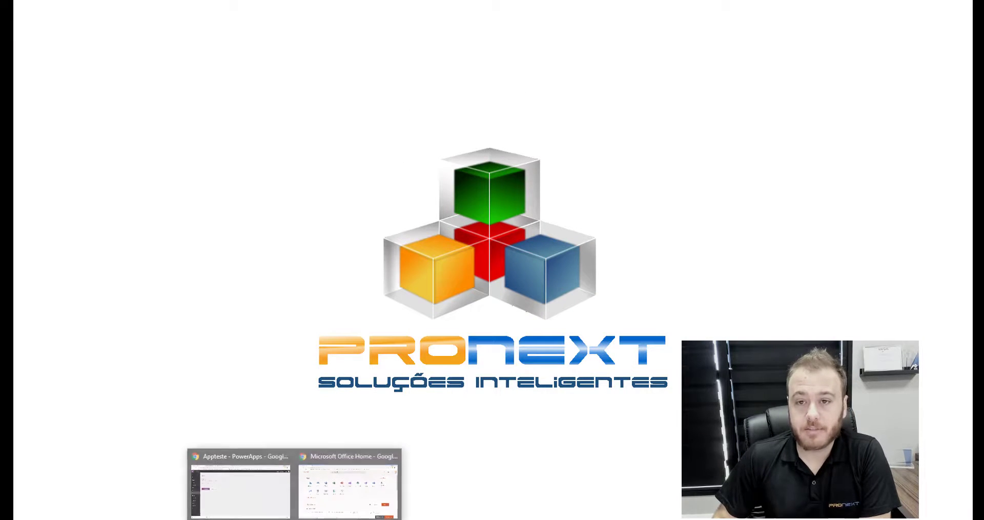
left_click(353, 486)
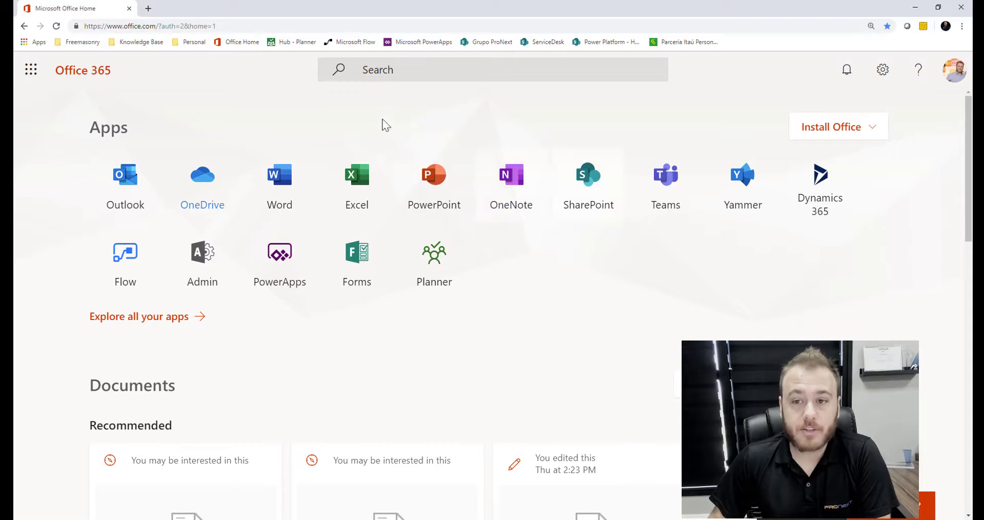
left_click(210, 193)
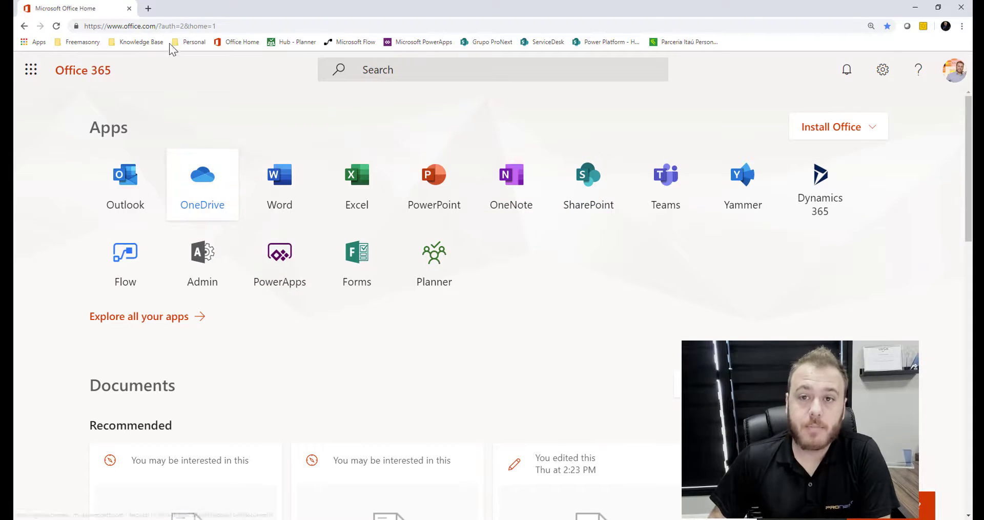
left_click(101, 10)
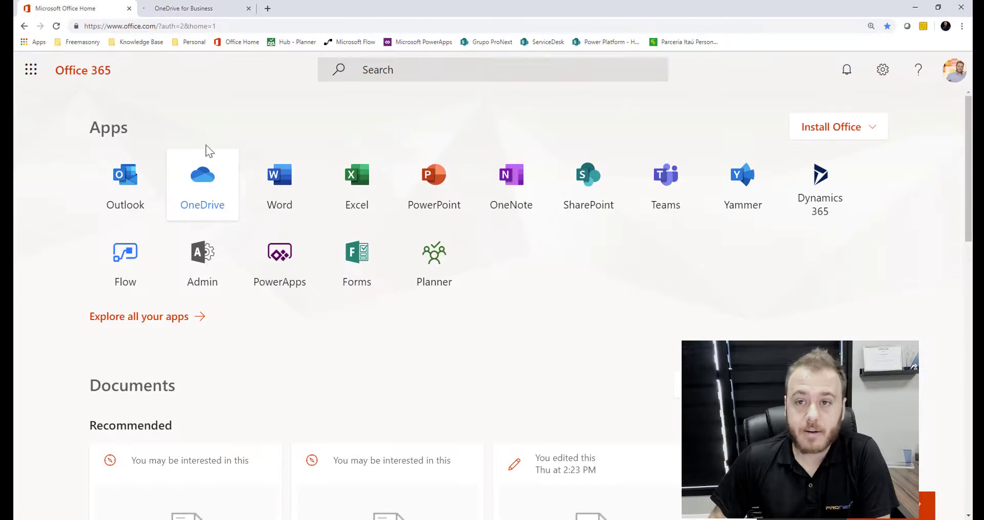
left_click(277, 256)
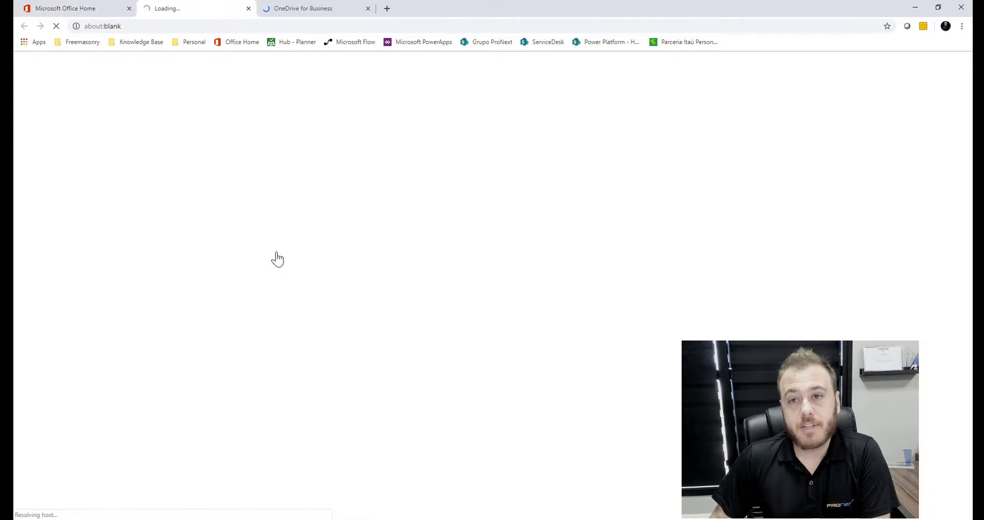
left_click(304, 10)
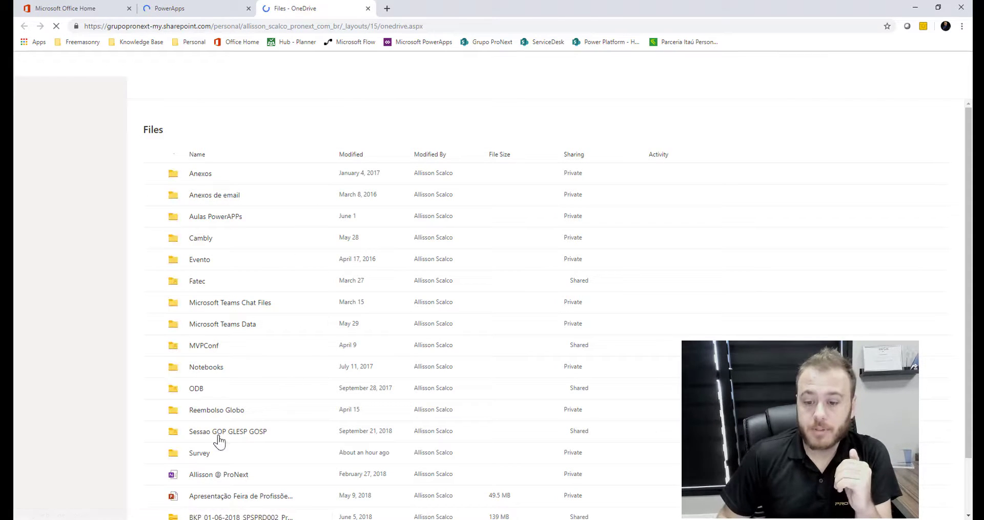
left_click(200, 453)
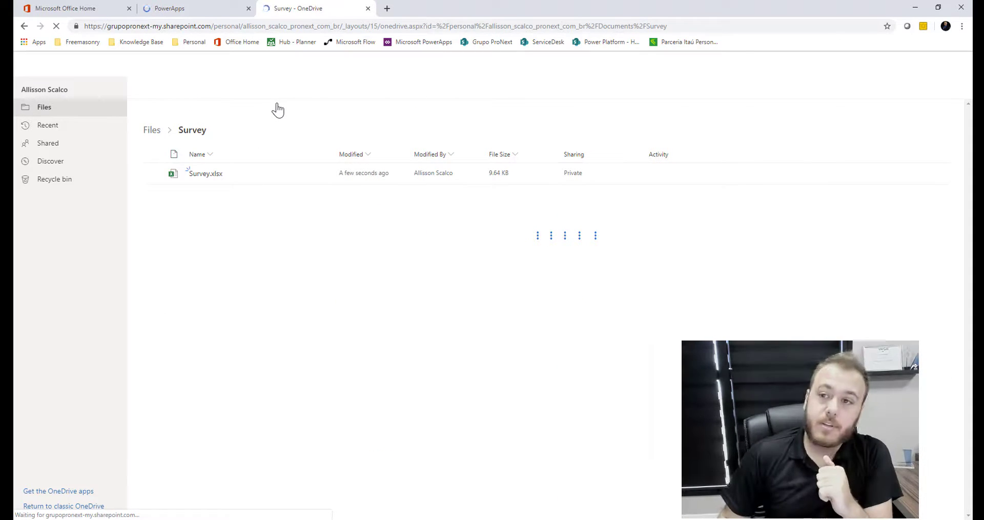
left_click(194, 9)
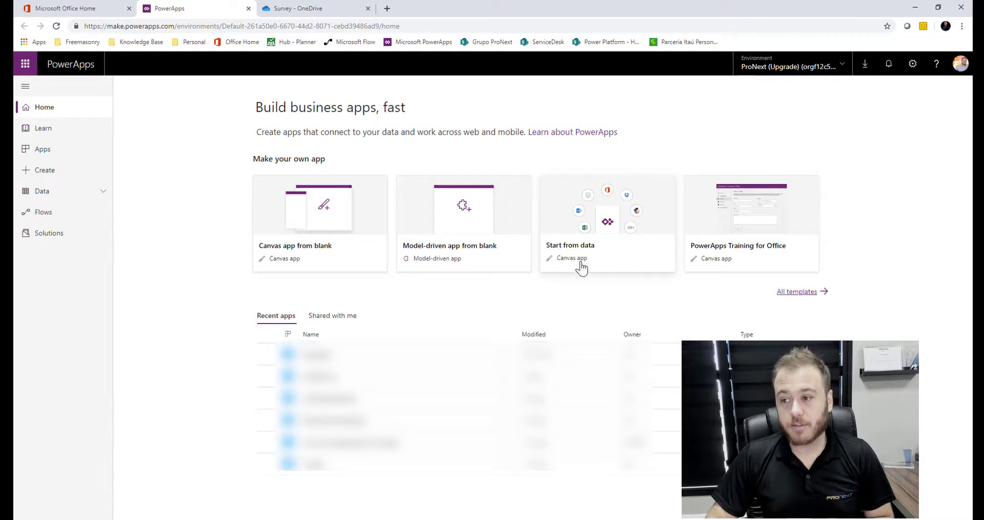
Choose Start from data on the PowerApps home page and confirm with Create
left_click(606, 251)
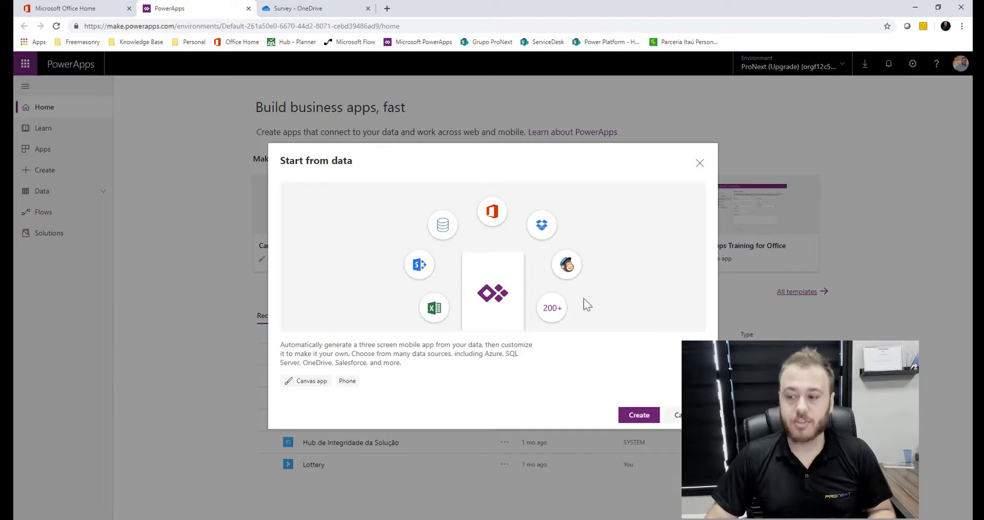
left_click(634, 417)
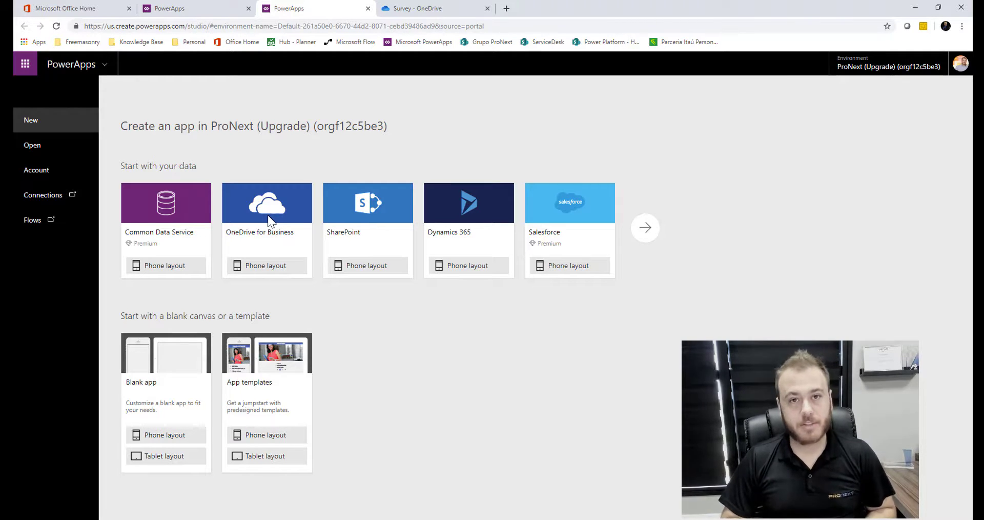
Connect a OneDrive for Business phone layout to the Survey table in Survey/Survey.xlsx
left_click(271, 267)
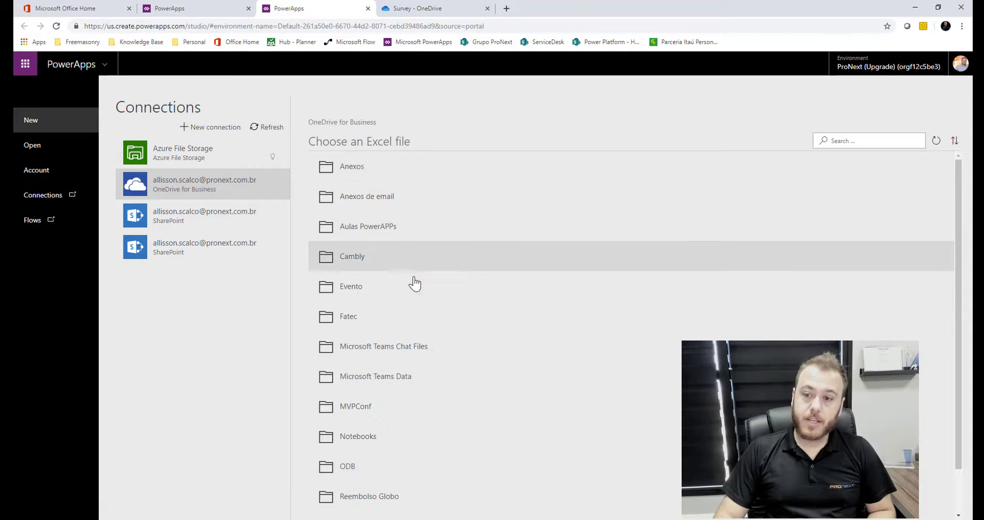
scroll(420, 403, "down", 1)
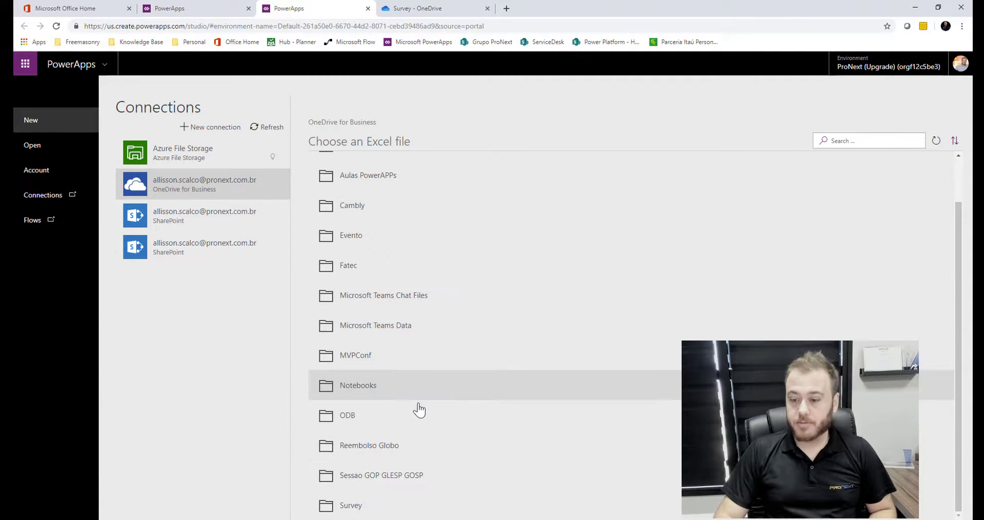
left_click(346, 507)
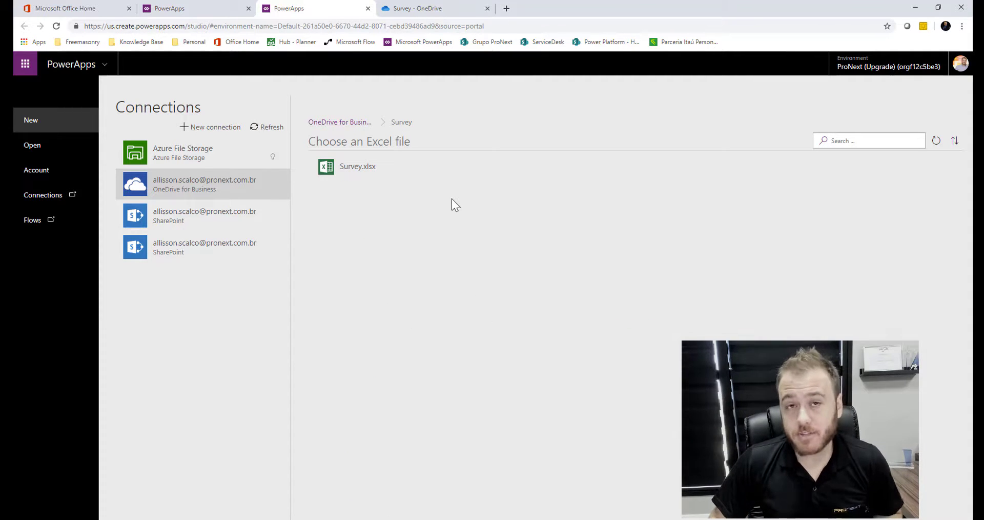
left_click(466, 176)
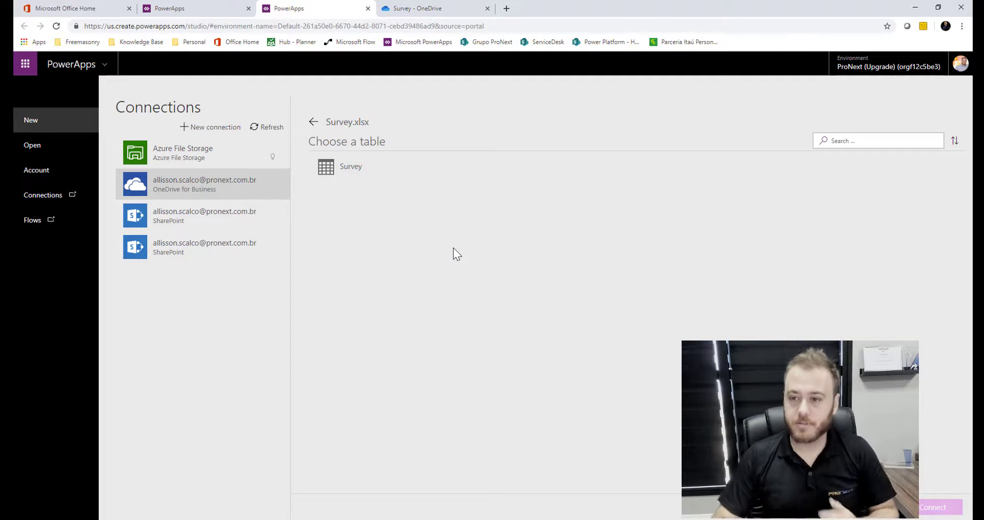
left_click(356, 167)
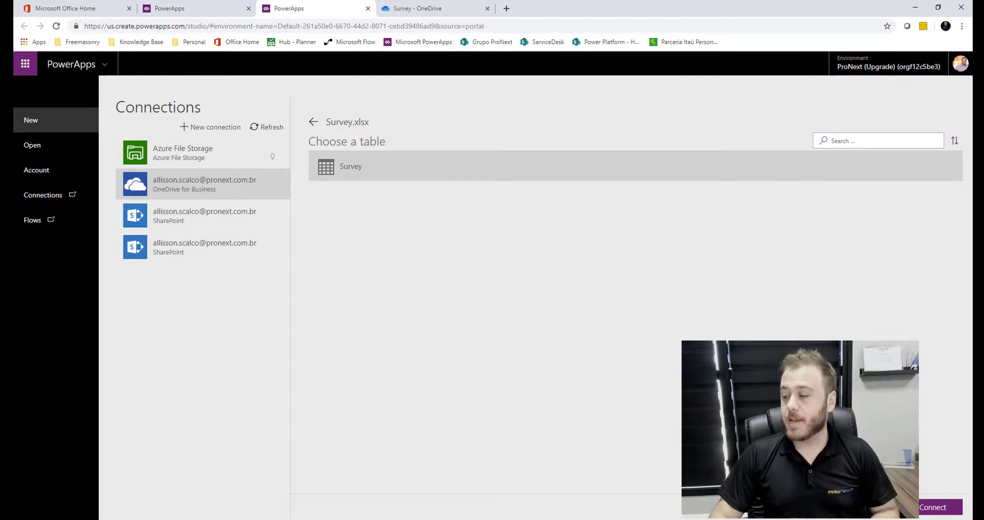
left_click(928, 508)
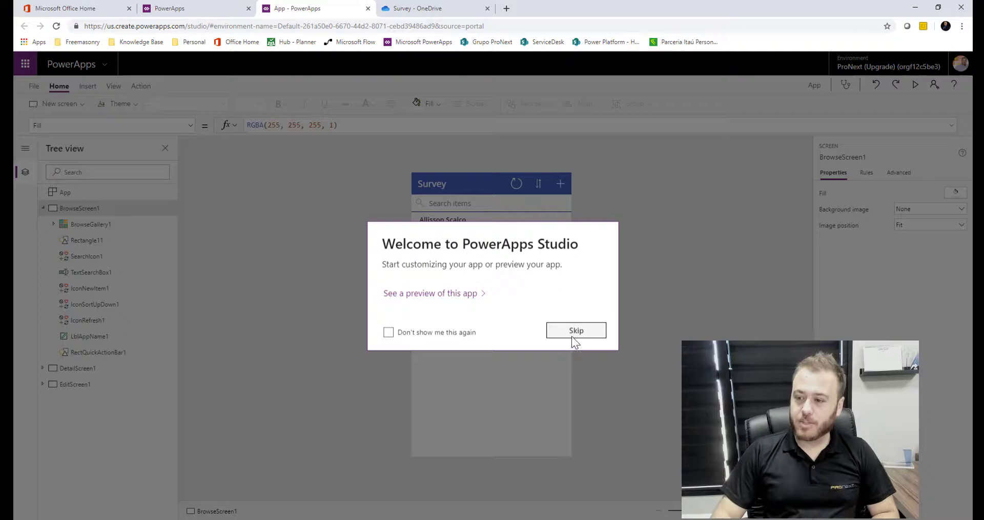
Dismiss the welcome message and select BrowseGallery1 on BrowseScreen1
left_click(572, 333)
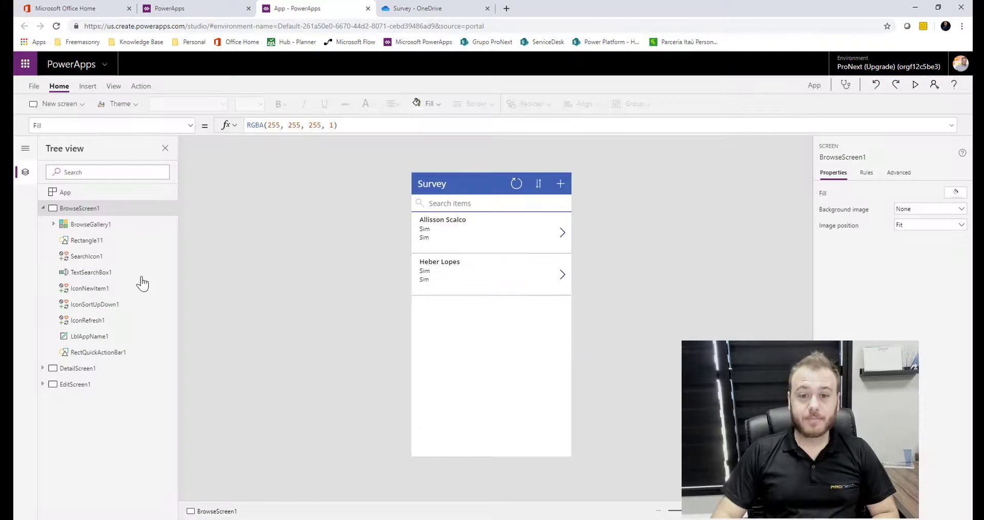
left_click(43, 208)
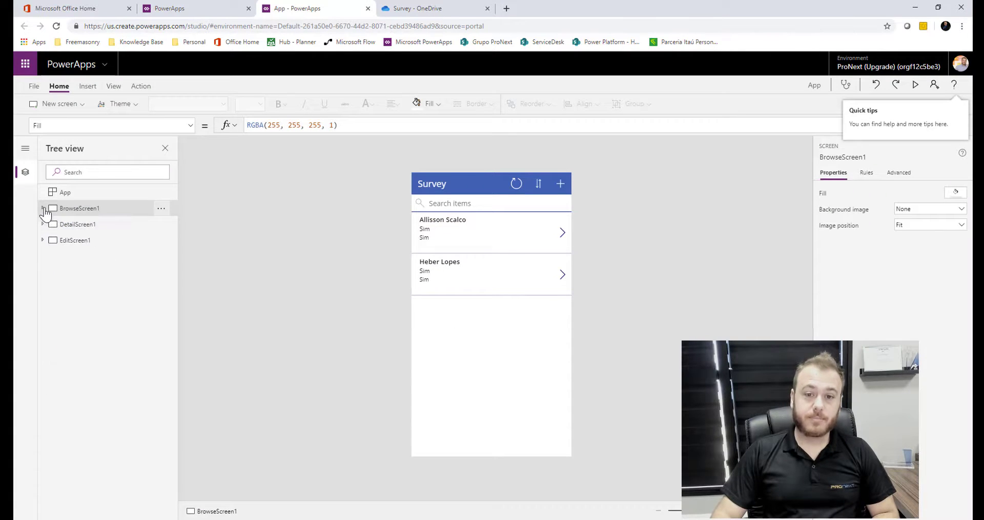
left_click(84, 211)
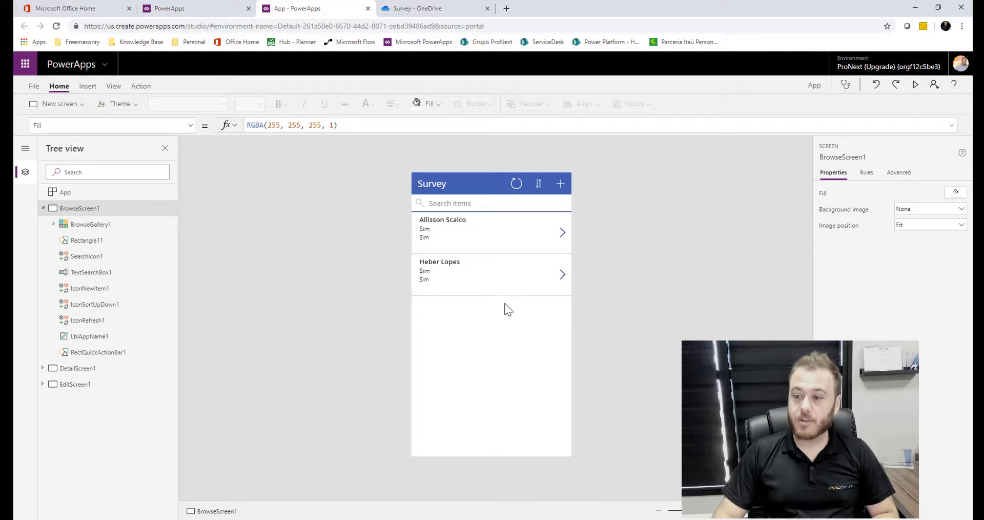
left_click(471, 225)
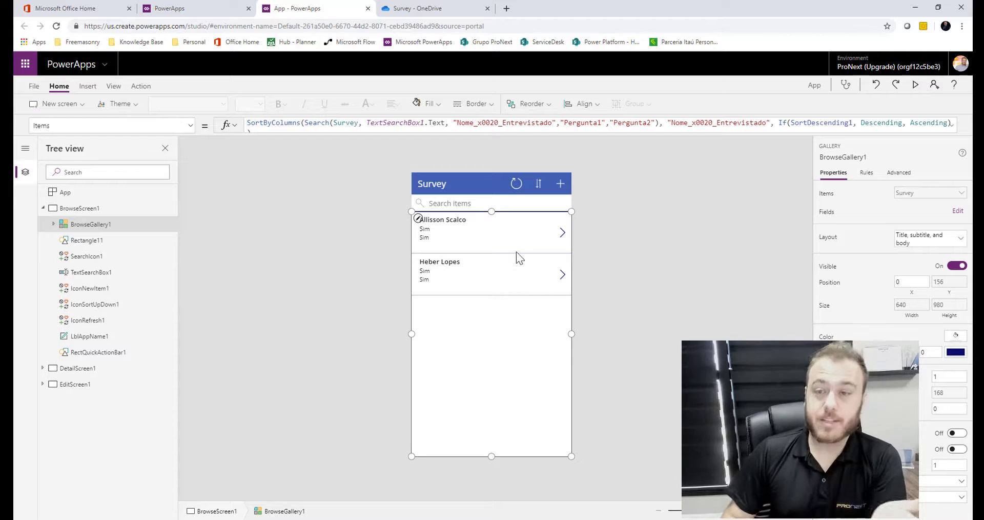
Inspect the refresh, sort, new-item and search box formulas, then select DetailScreen1
left_click(515, 187)
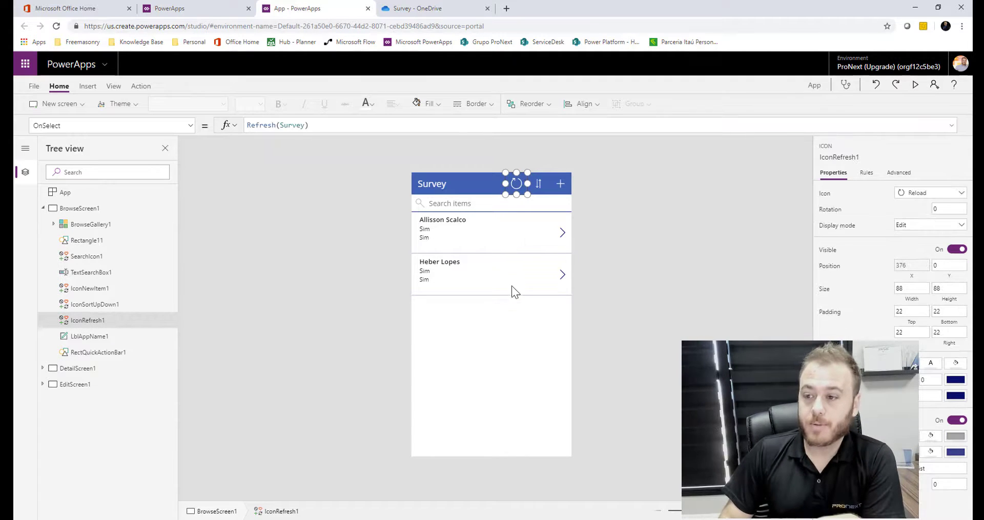
left_click(539, 185)
left_click(564, 185)
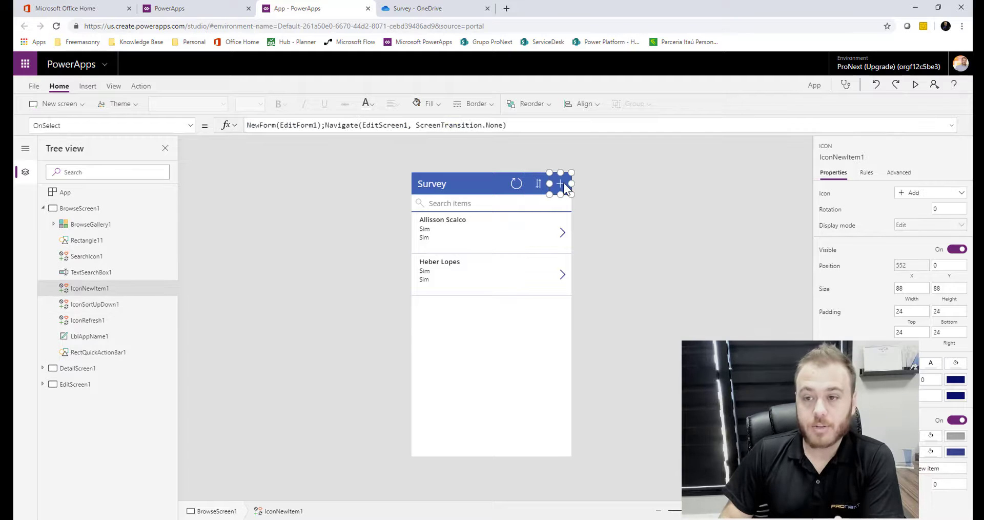
left_click(450, 203)
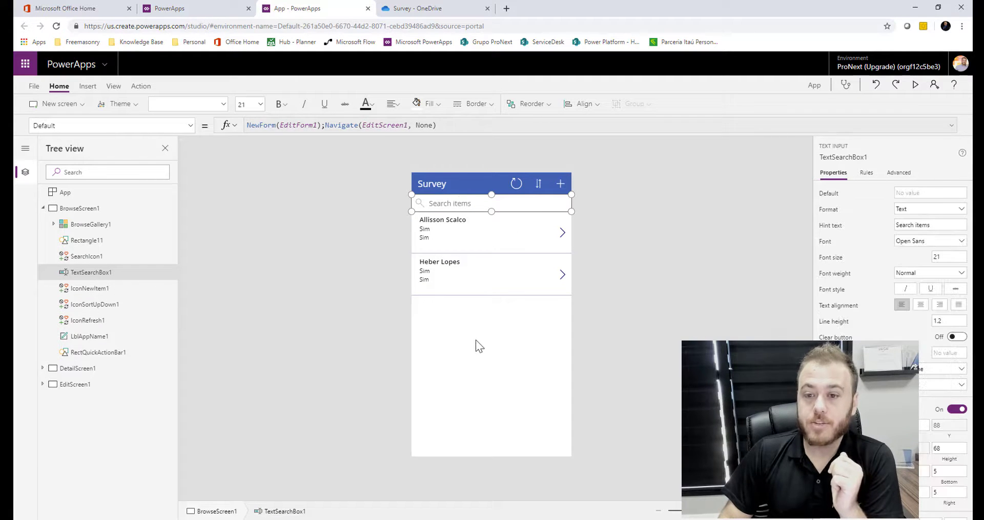
left_click(42, 208)
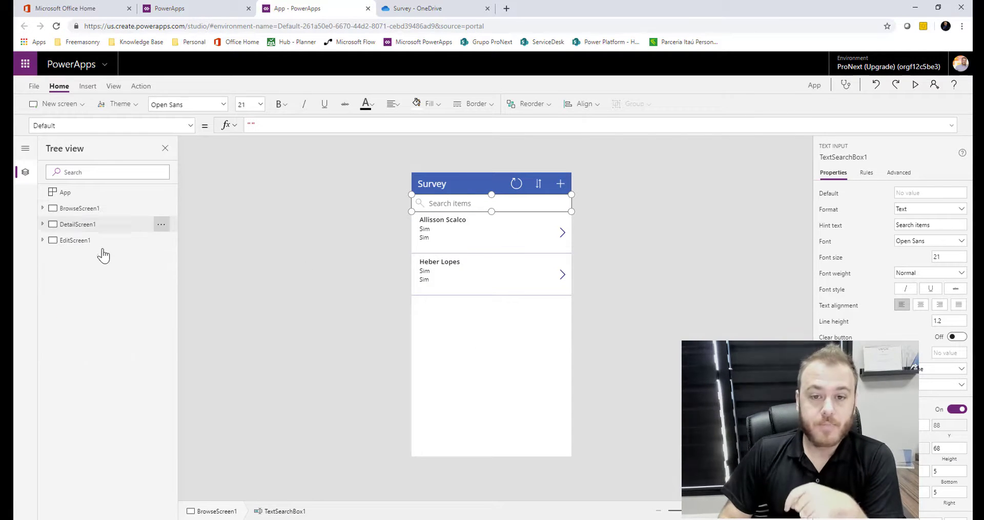
left_click(79, 224)
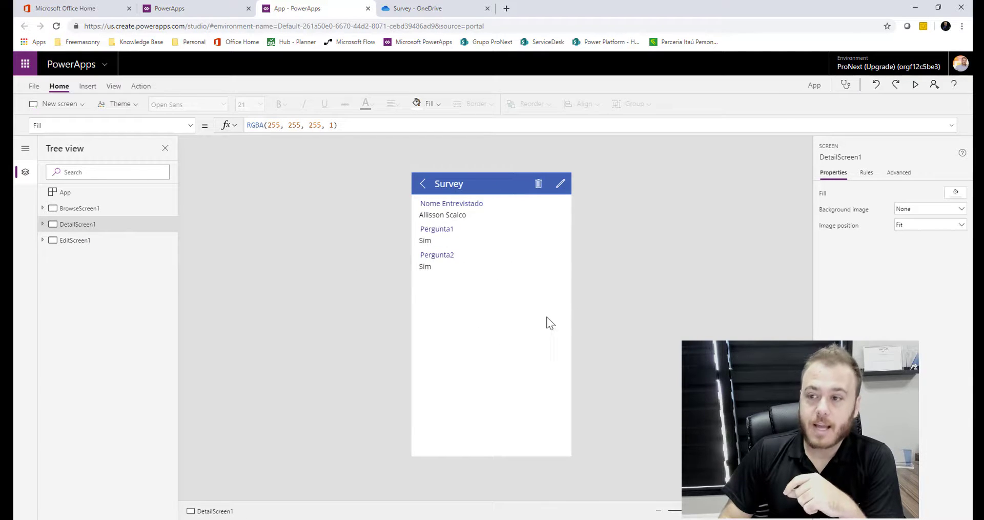
Check the edit icon's OnSelect, then EditForm1's Survey data source on EditScreen1, and collapse EditScreen1
left_click(561, 185)
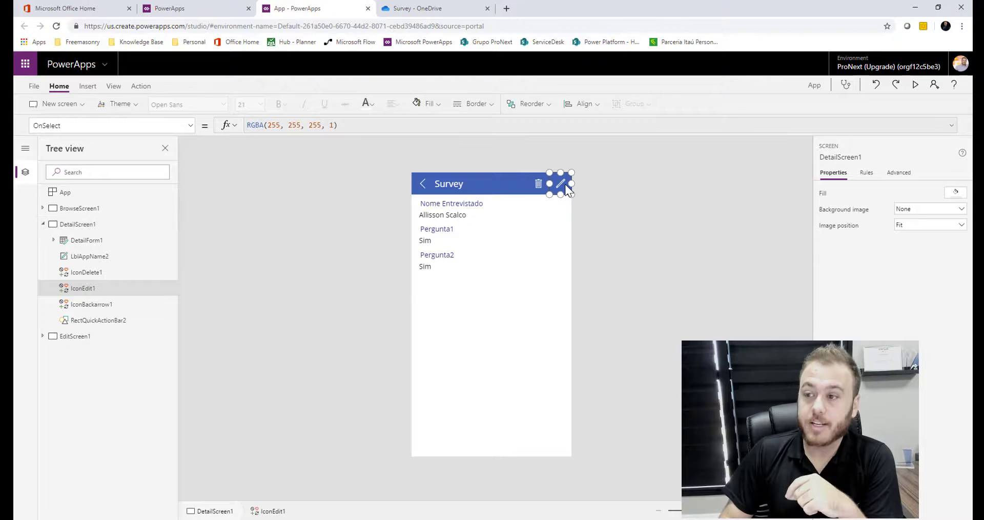
left_click(42, 225)
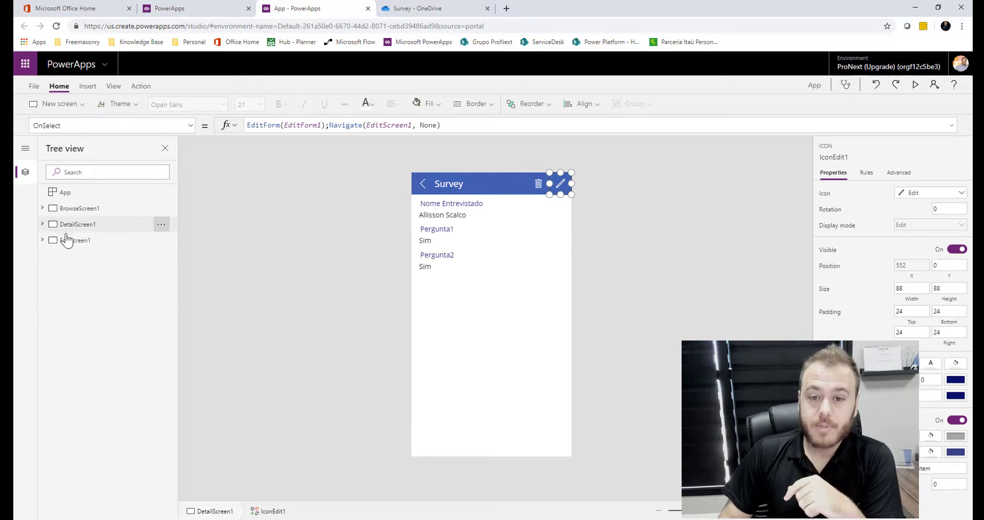
left_click(76, 240)
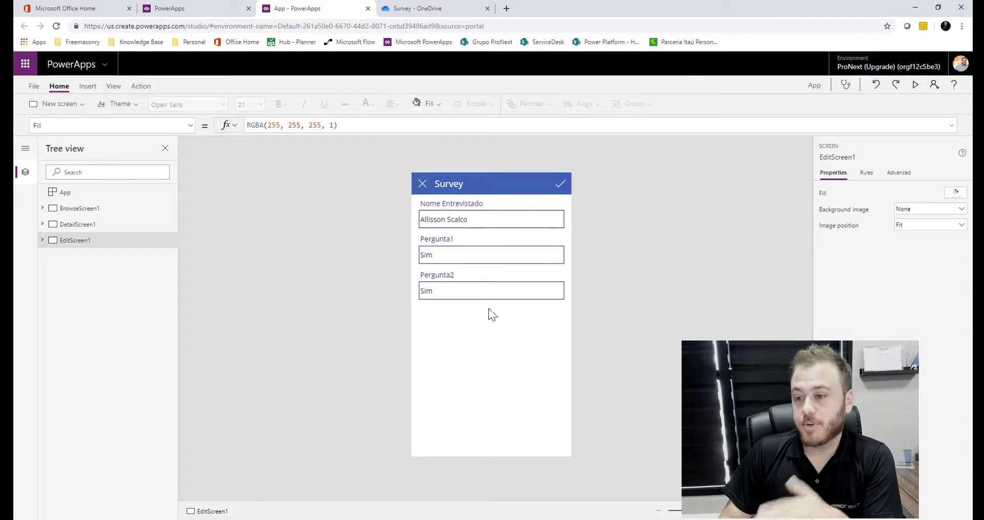
left_click(494, 354)
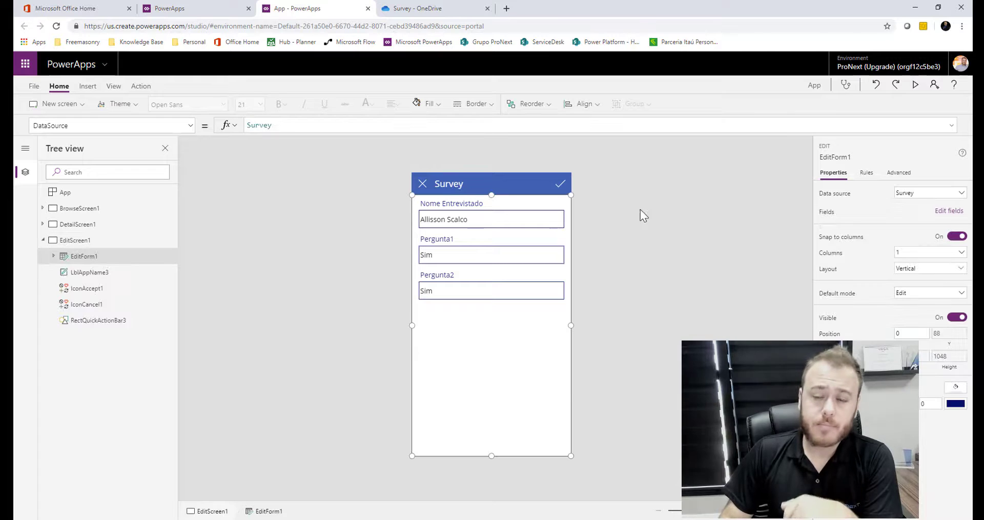
left_click(622, 253)
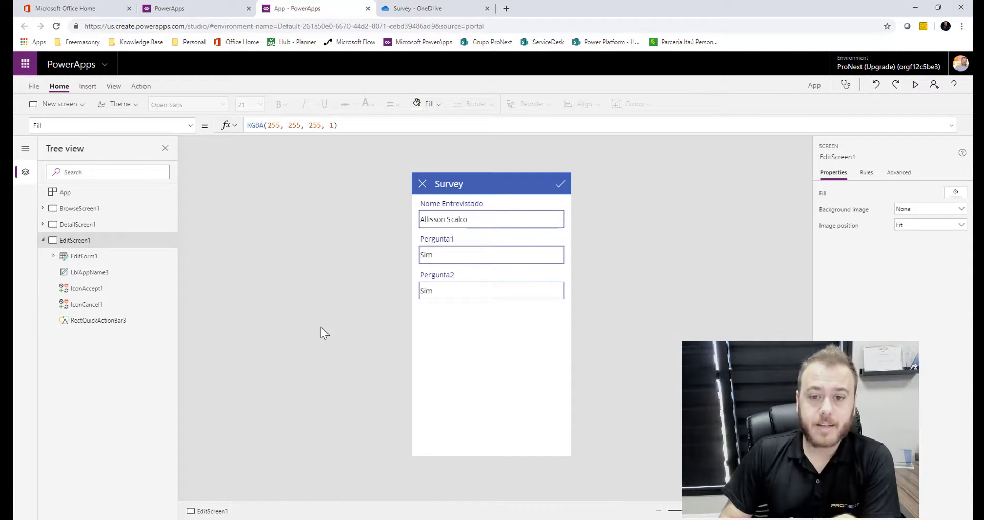
left_click(44, 240)
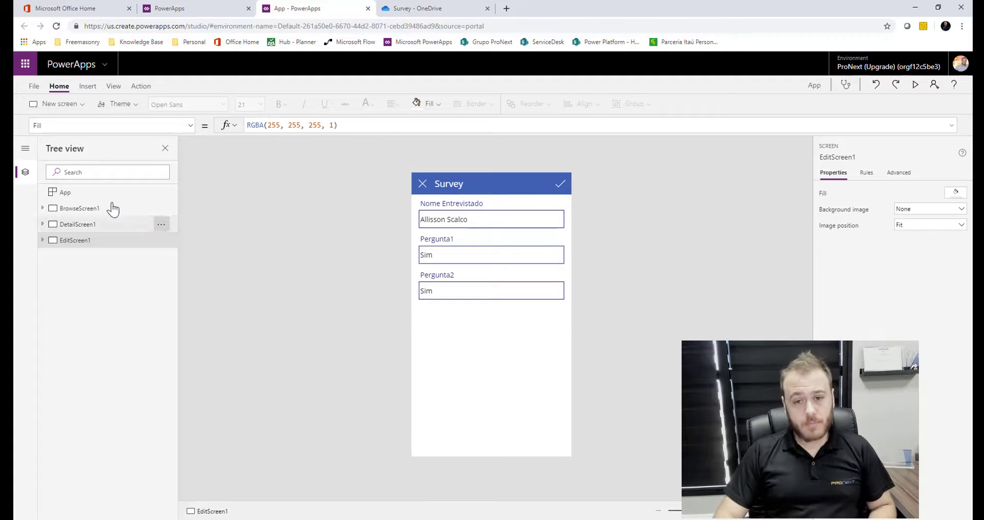
On BrowseScreen1, inspect the gallery's Items formula referencing Survey, then view the Survey data source
left_click(95, 210)
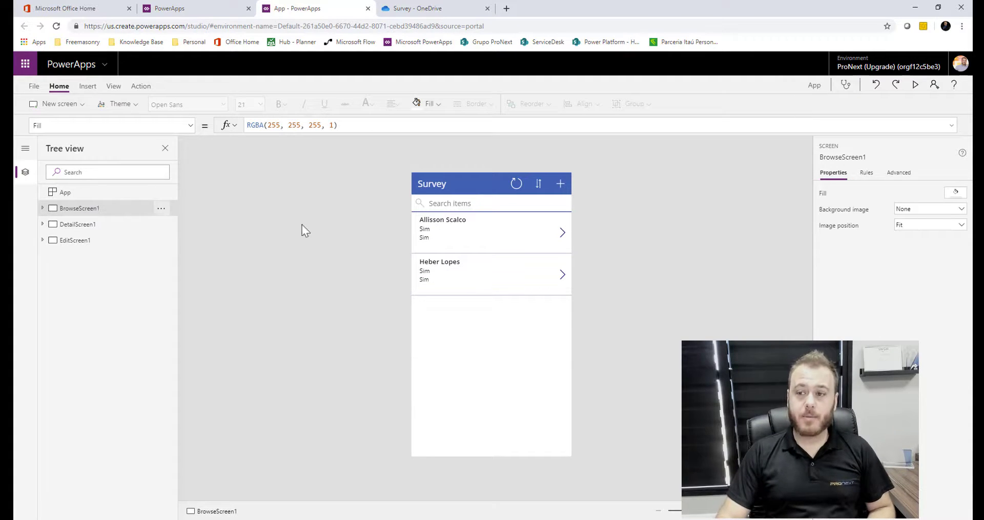
left_click(509, 361)
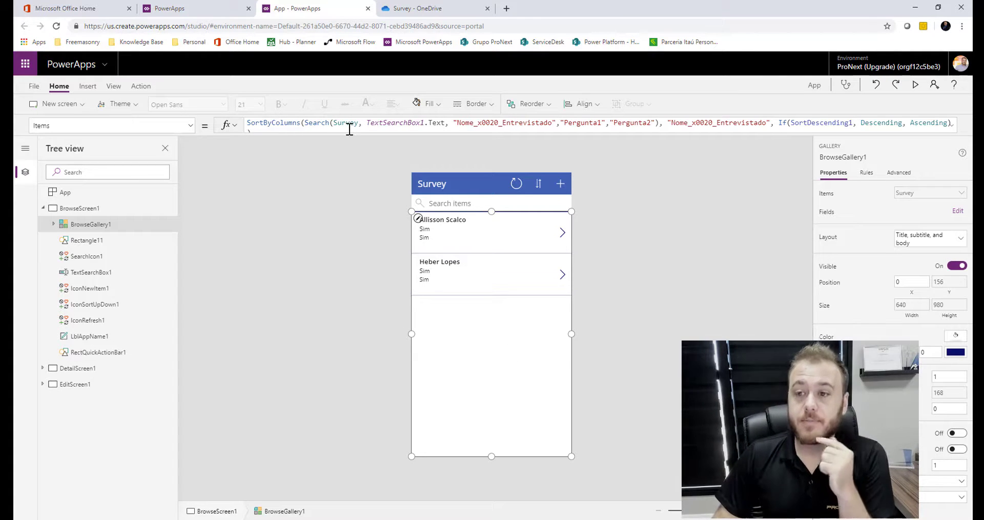
left_click_drag(348, 133, 349, 153)
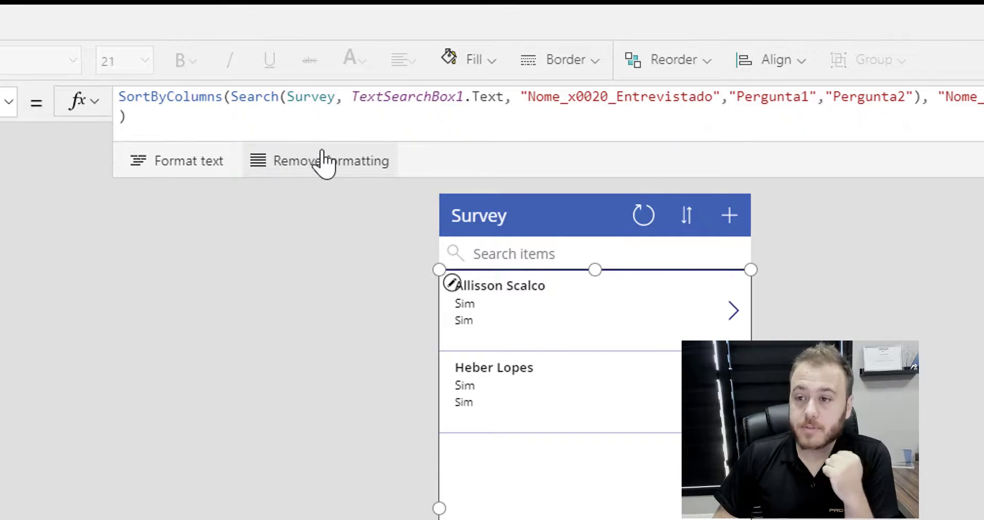
left_click(311, 101)
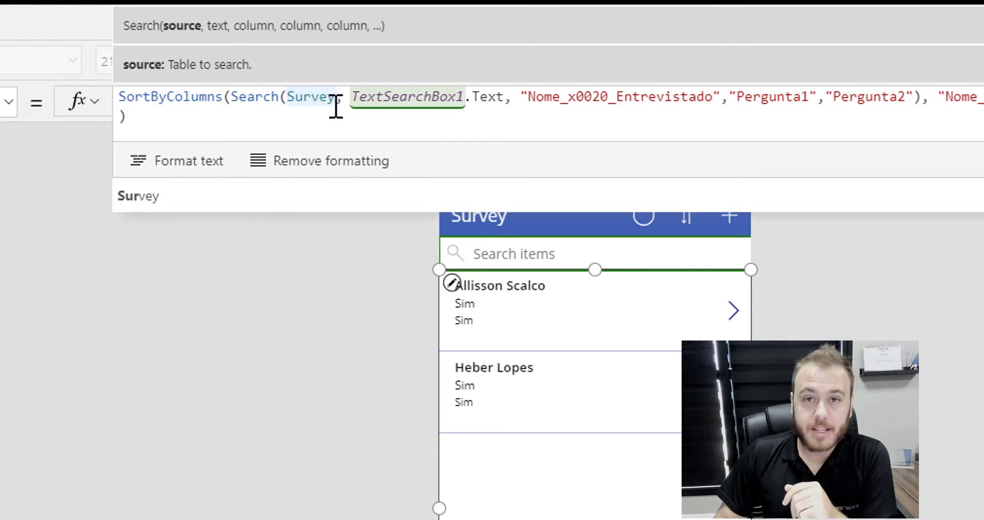
left_click_drag(330, 96, 288, 96)
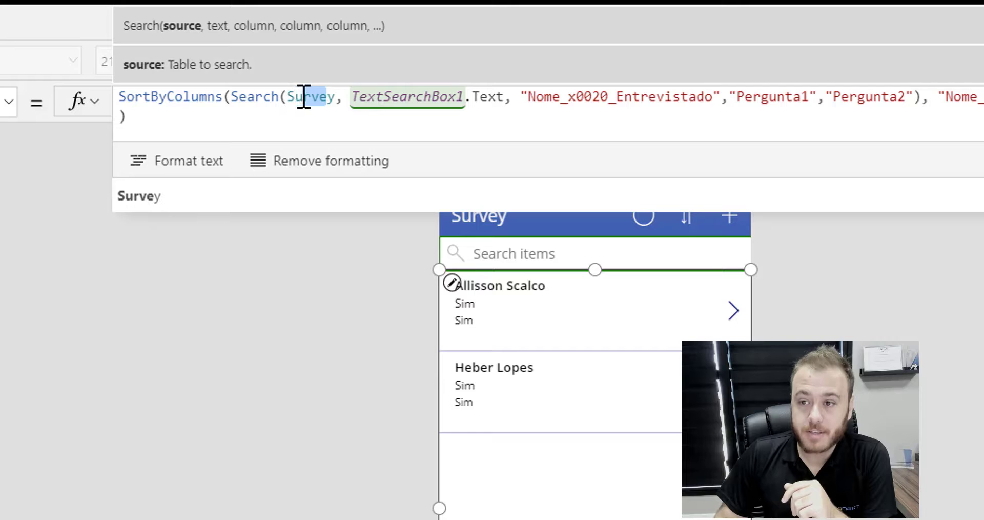
left_click(114, 86)
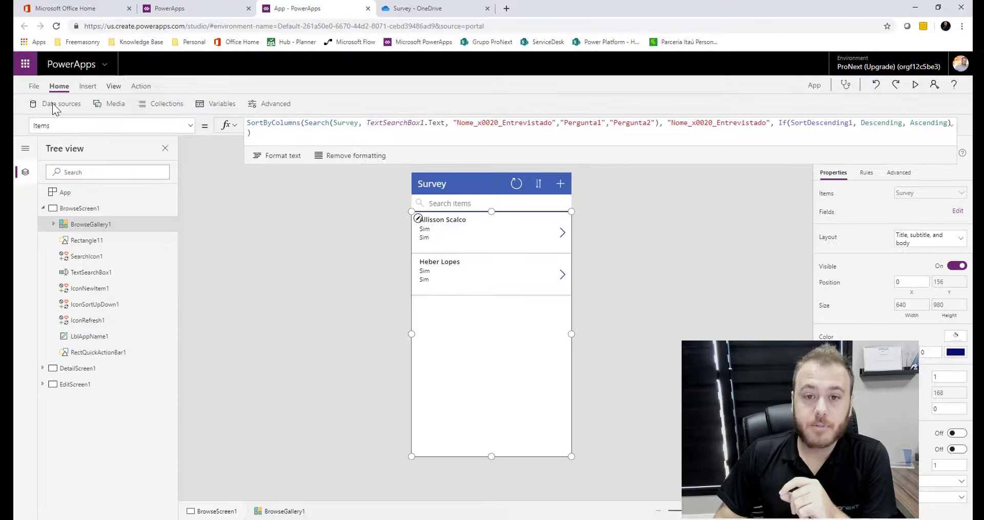
left_click(56, 104)
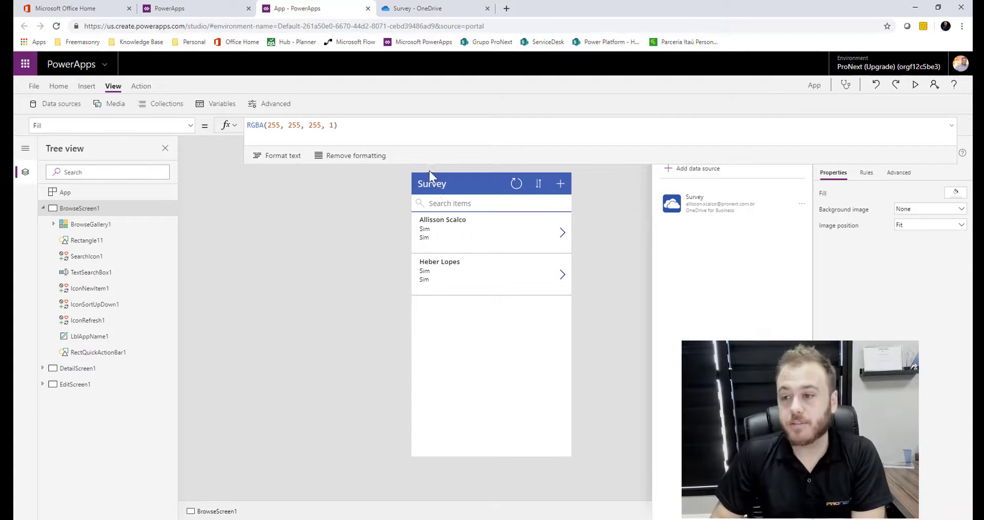
Replace the title label's "Survey" text with If(Connection.Connected, "Online", "Offline")
left_click(436, 185)
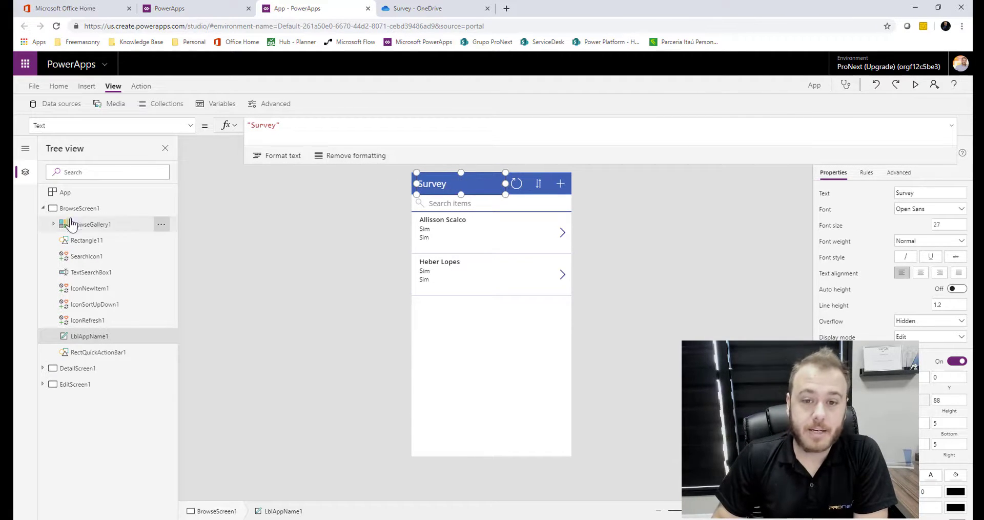
left_click(43, 208)
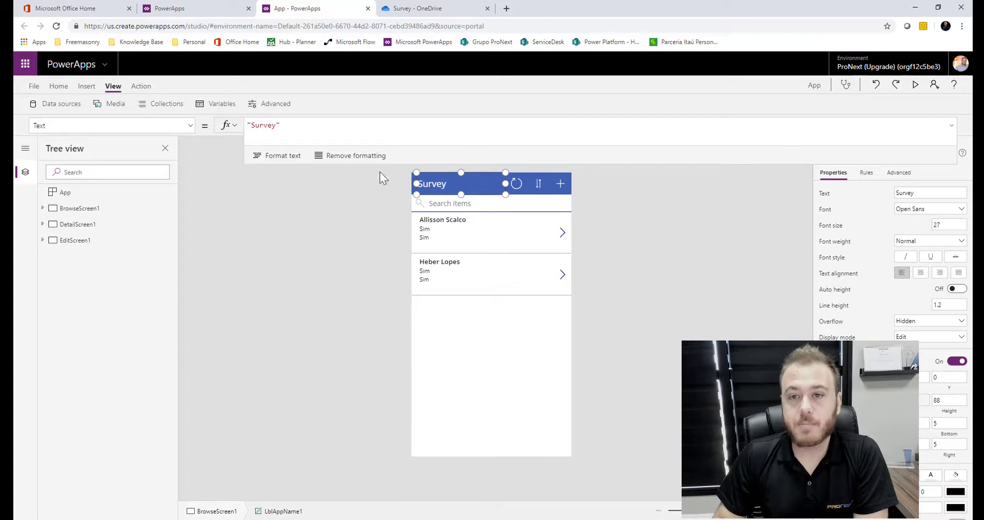
left_click(332, 133)
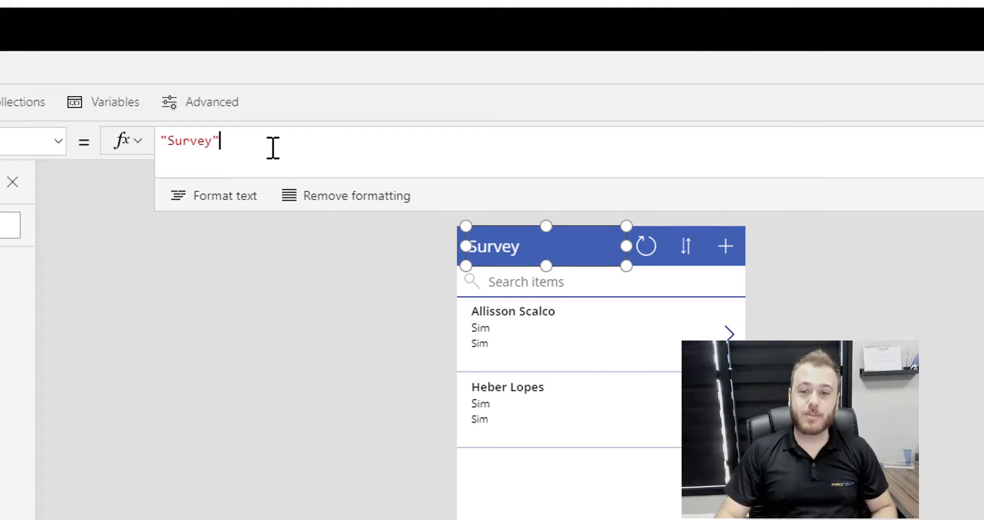
left_click_drag(273, 147, 141, 137)
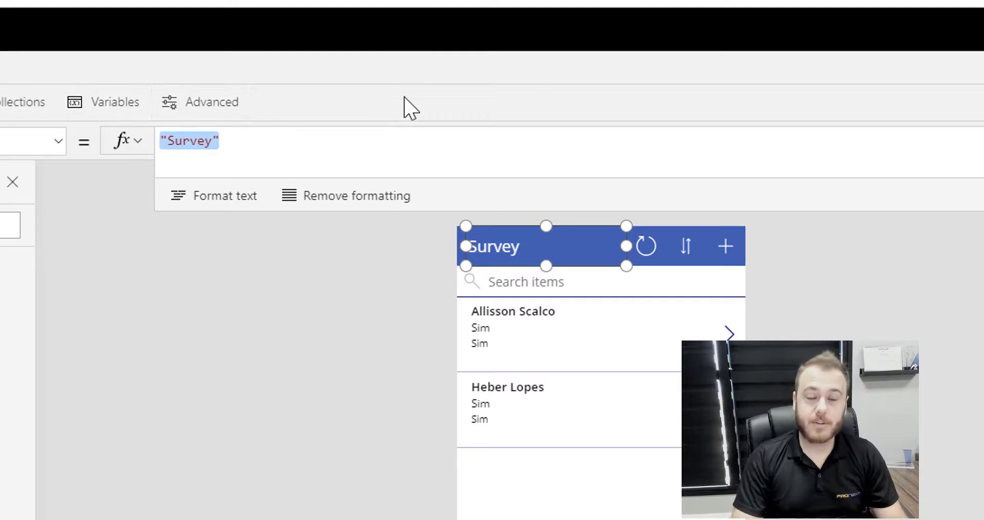
type("If")
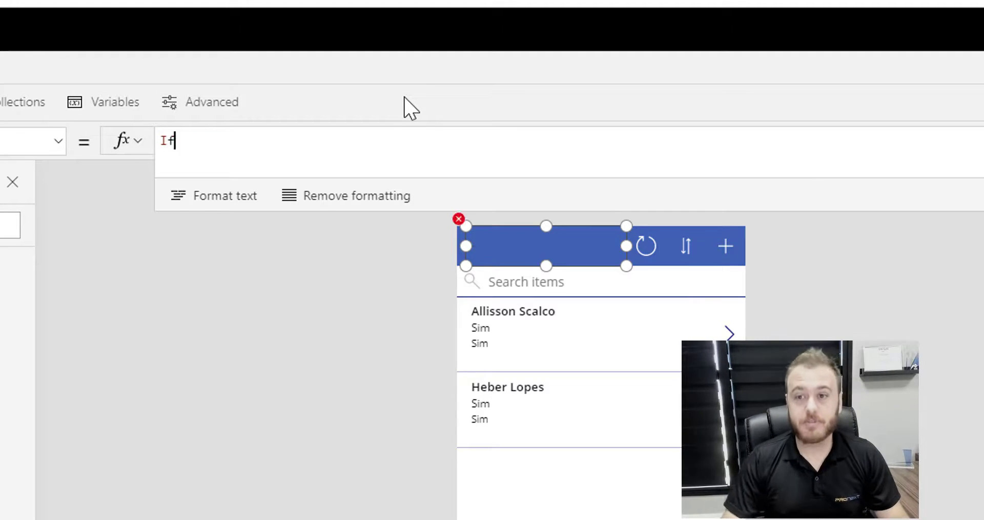
type("(")
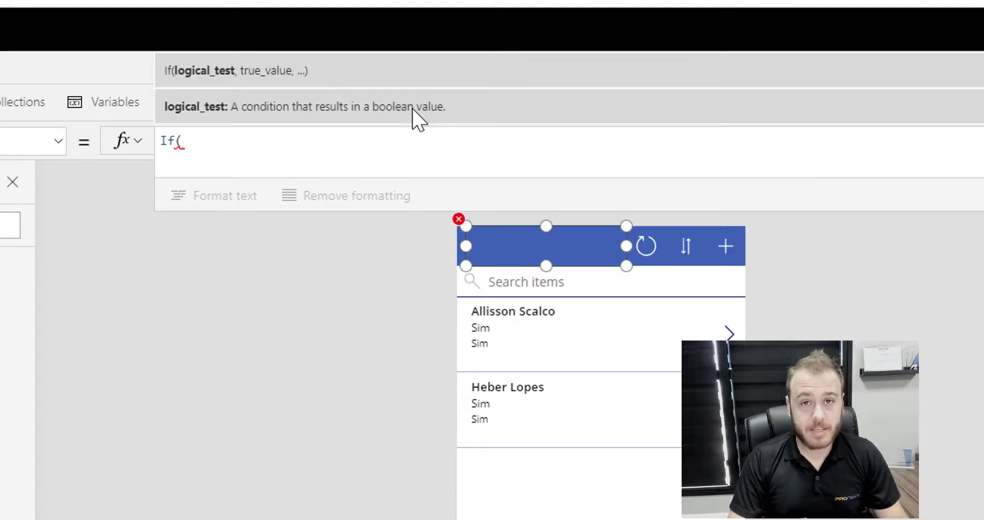
type("Conn")
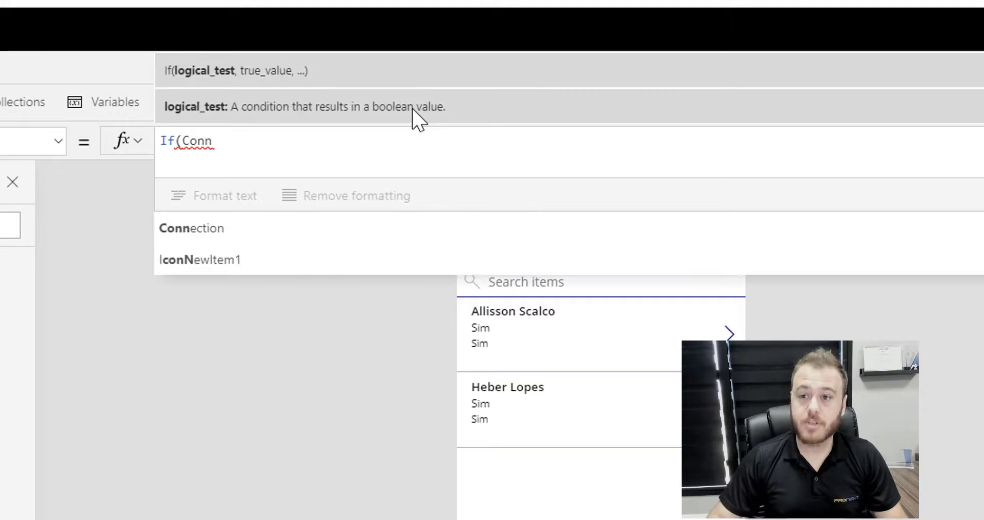
left_click(277, 230)
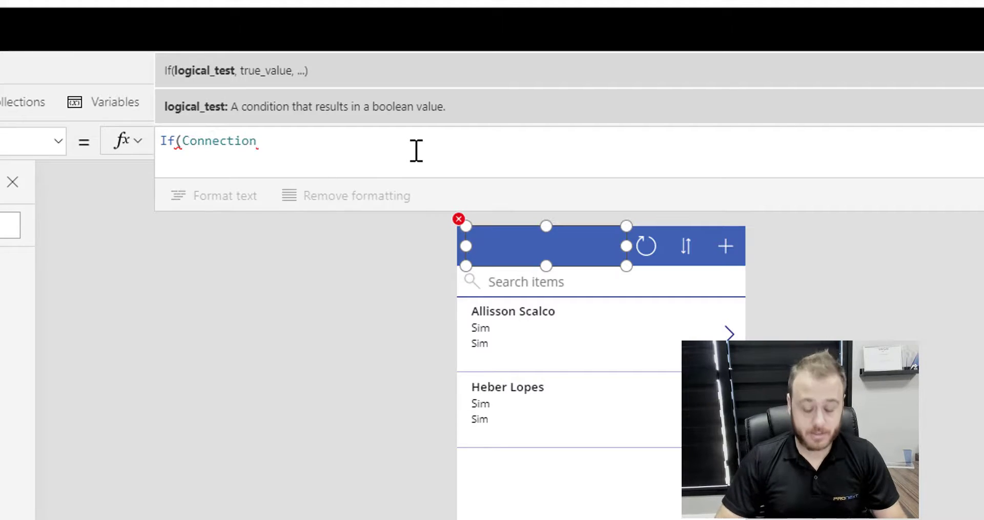
type(".")
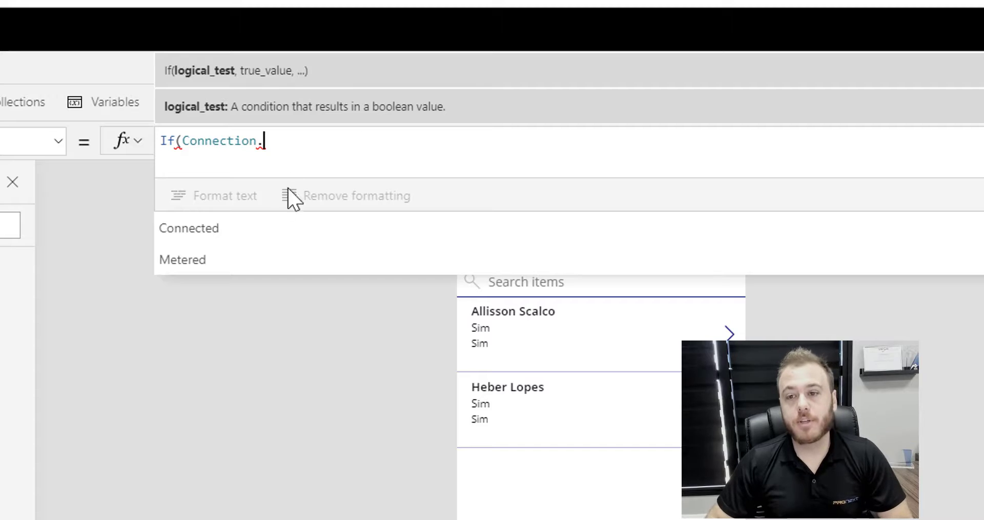
key("Tab")
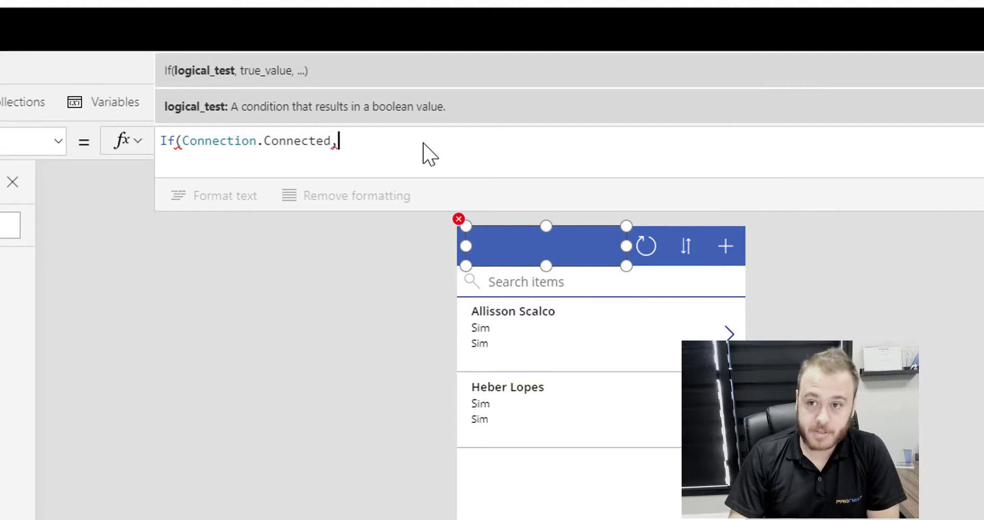
type(",")
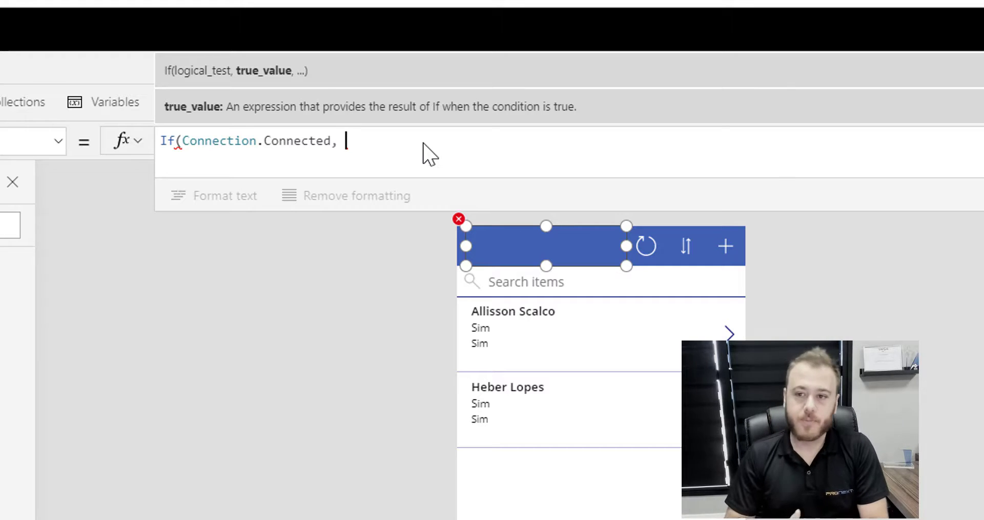
type("\"")
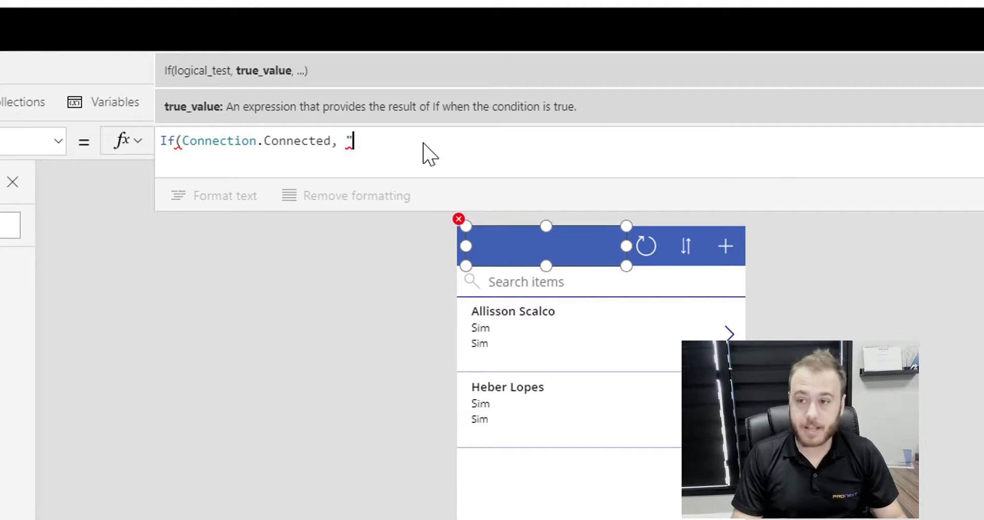
type("Online\"")
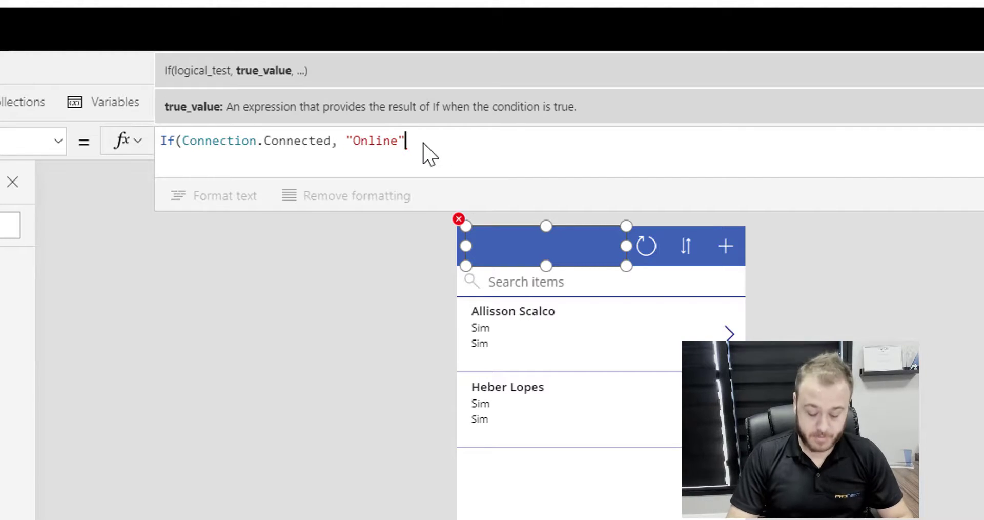
type(", ")
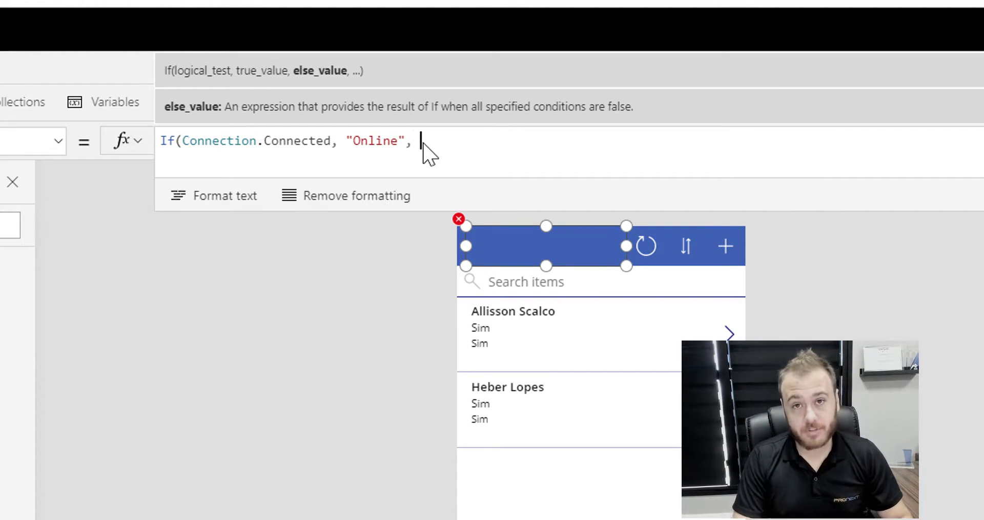
type("\"Off")
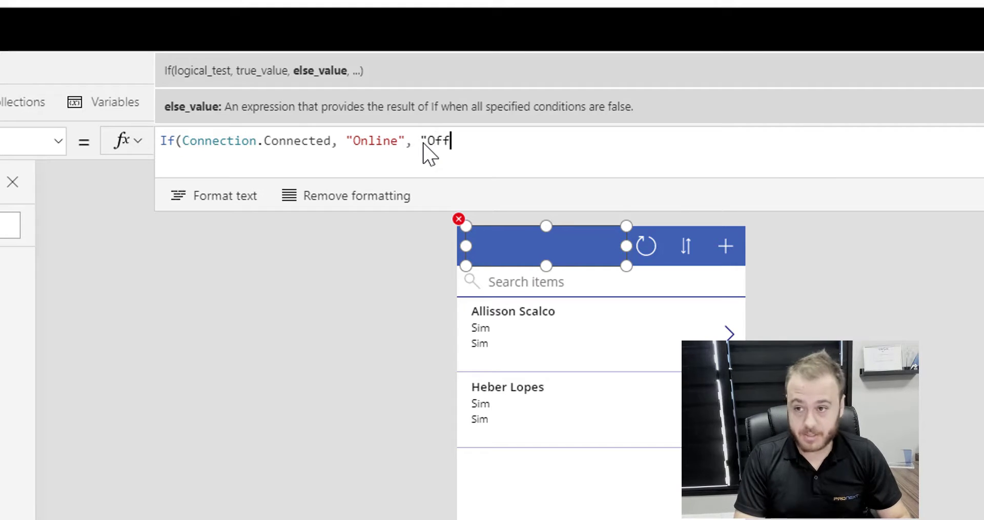
type("li")
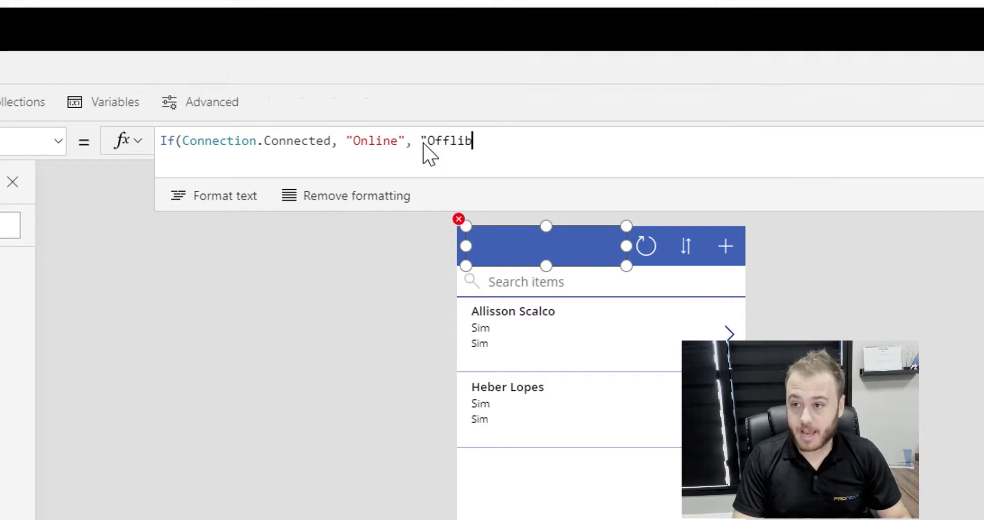
type("ne\"")
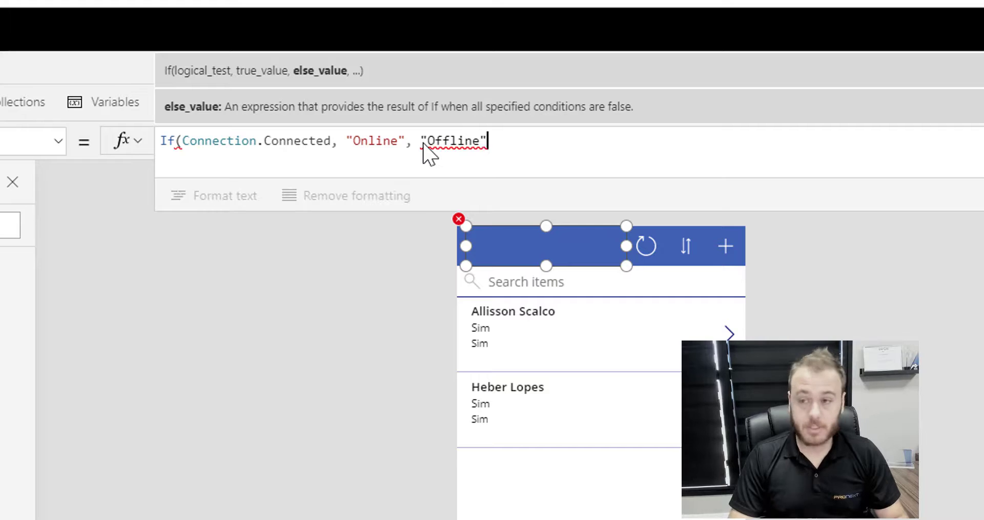
type(")")
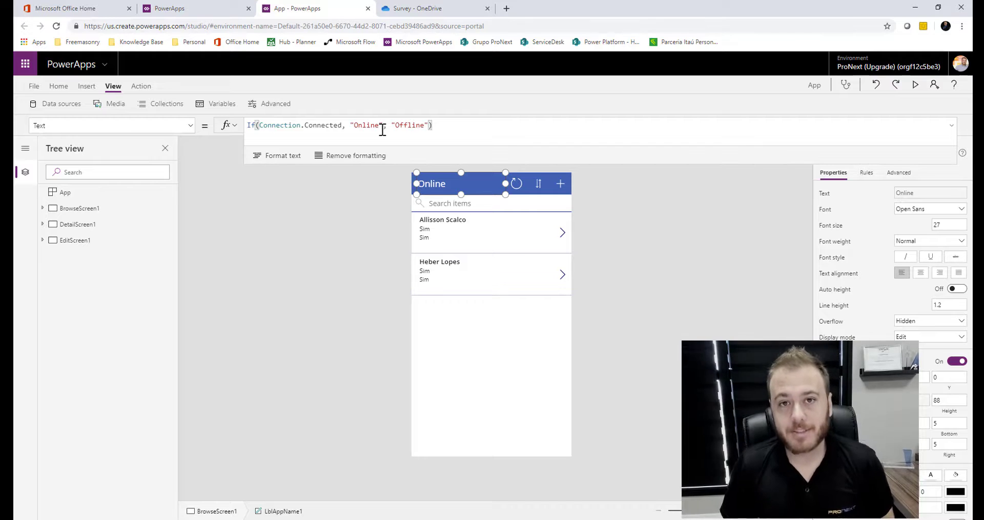
Centre-align the Online header label's text
left_click(628, 235)
left_click(446, 186)
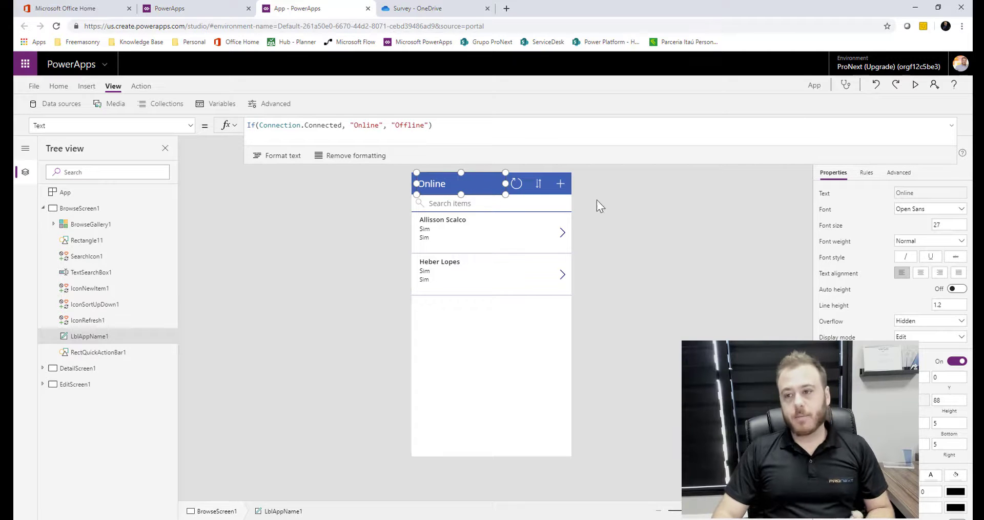
left_click(651, 249)
left_click(442, 189)
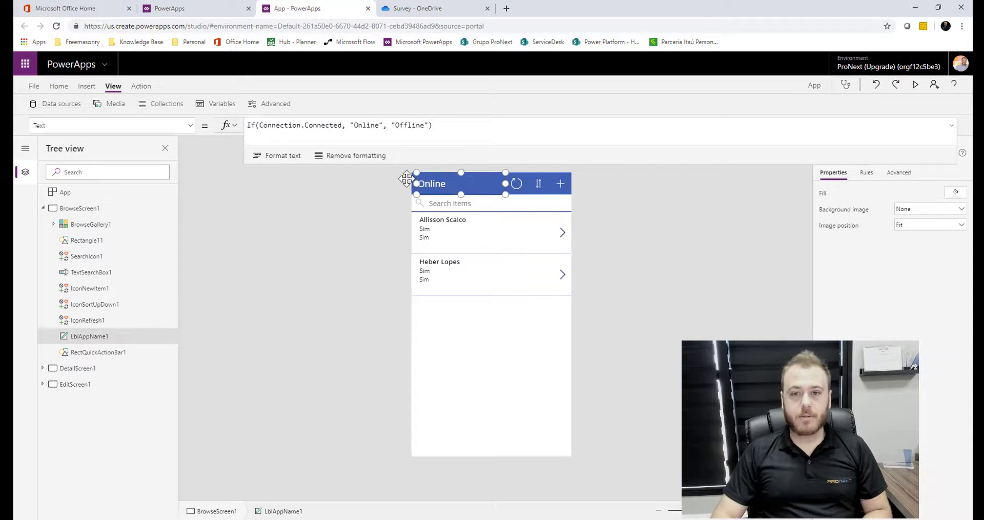
left_click(87, 86)
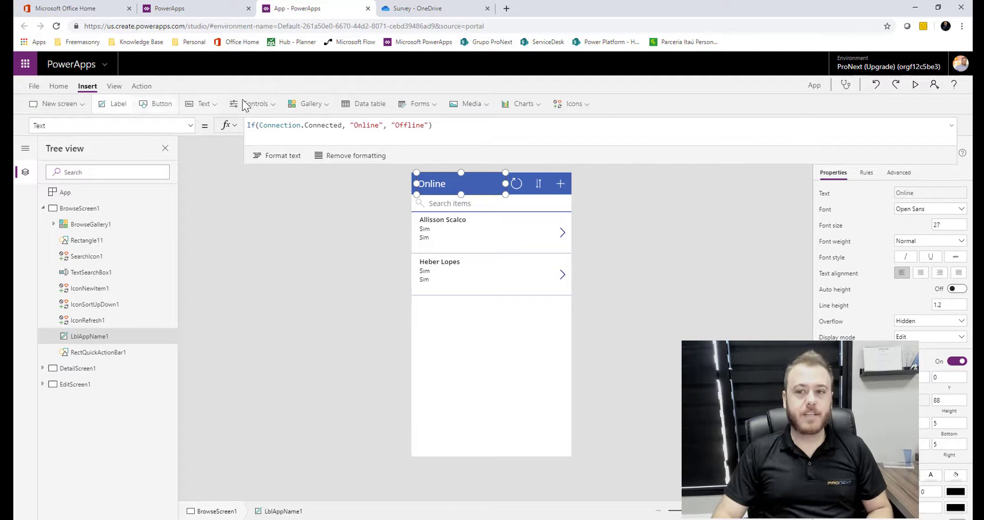
left_click(60, 87)
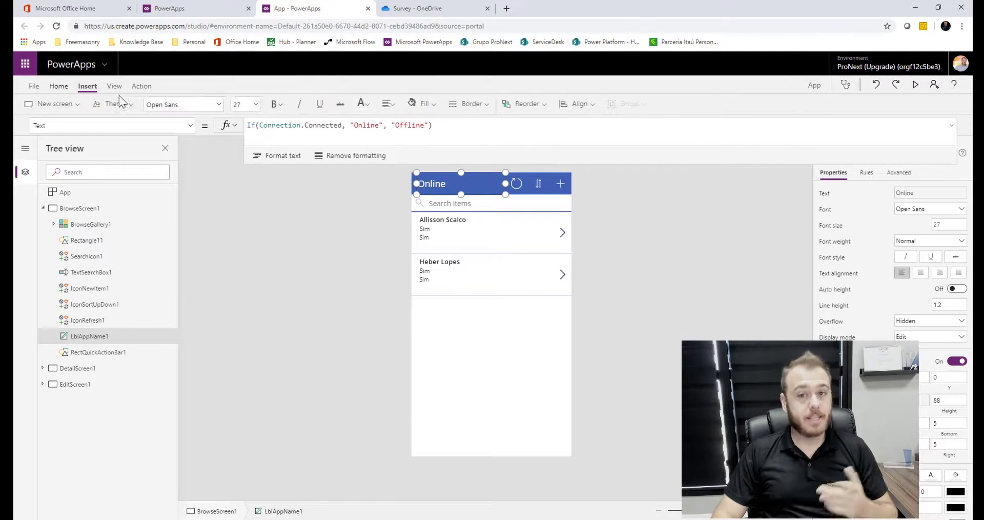
left_click(396, 106)
left_click(410, 144)
left_click(332, 295)
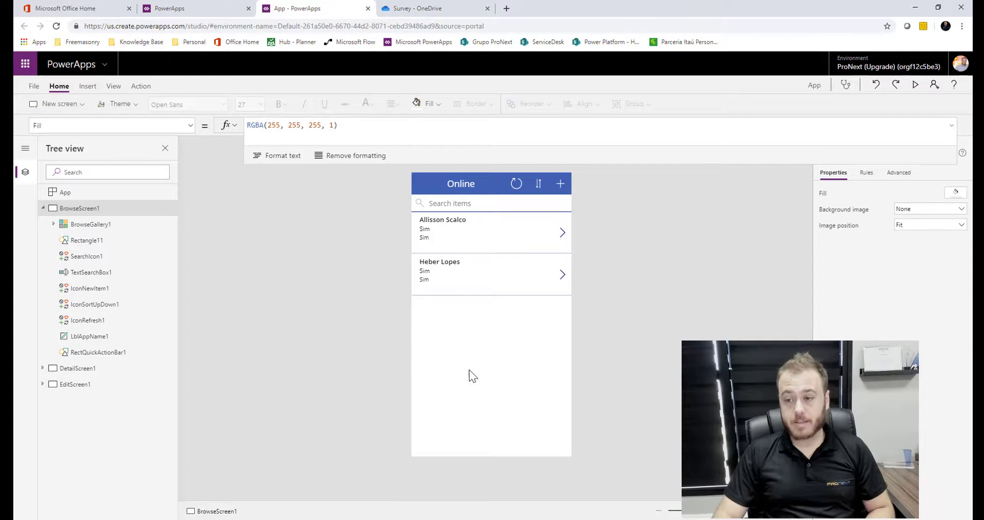
Check the gallery's Survey-based Items, then select App to show its empty OnStart formula
left_click(472, 323)
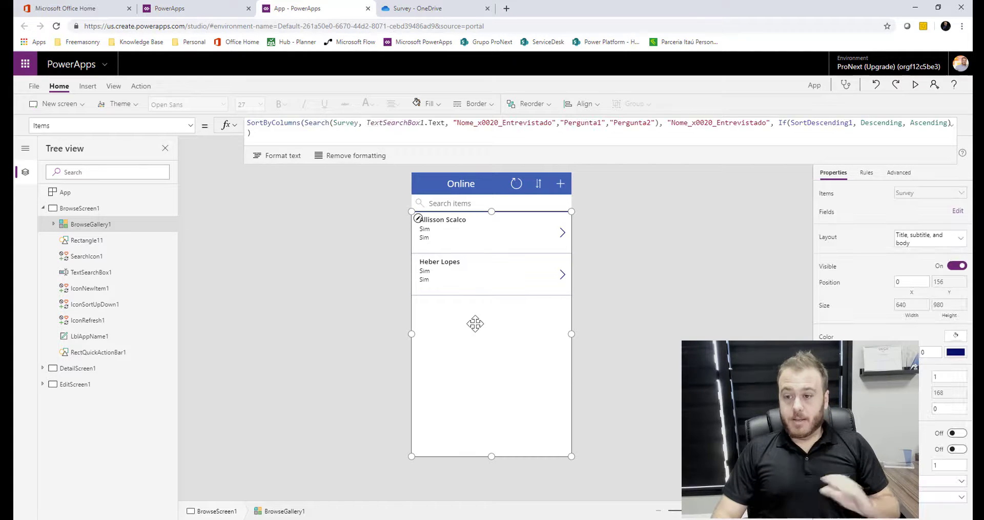
left_click(353, 124)
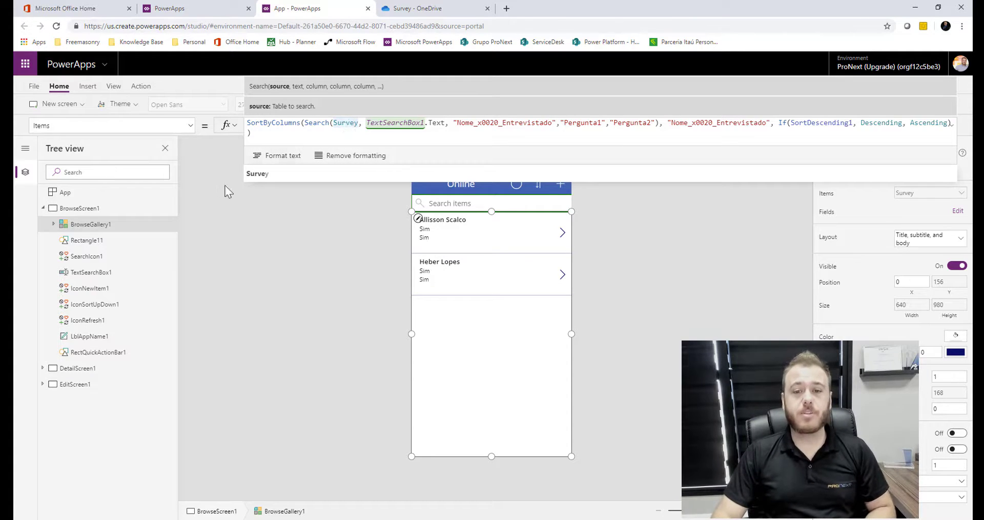
left_click(114, 196)
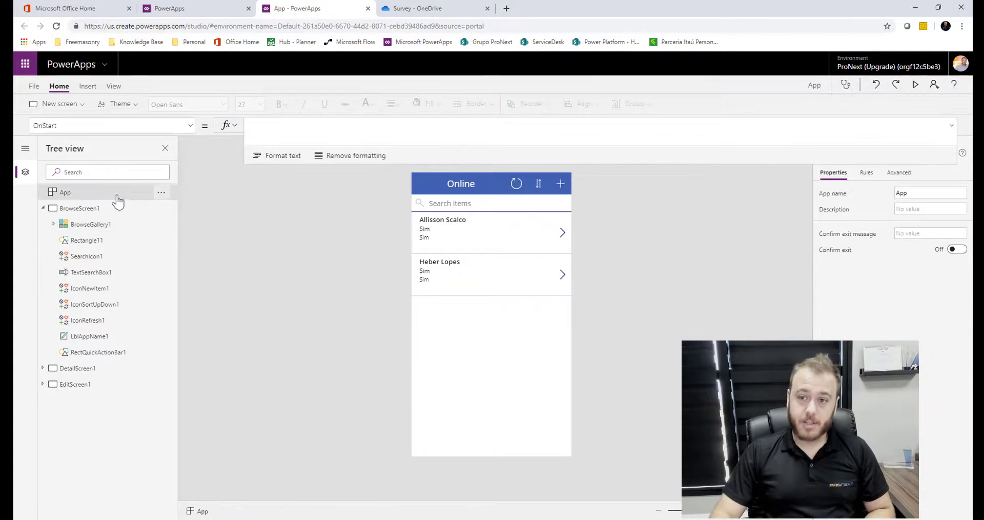
Begin the App OnStart formula with If(Connection.Connected, followed by ClearCollect
left_click(311, 136)
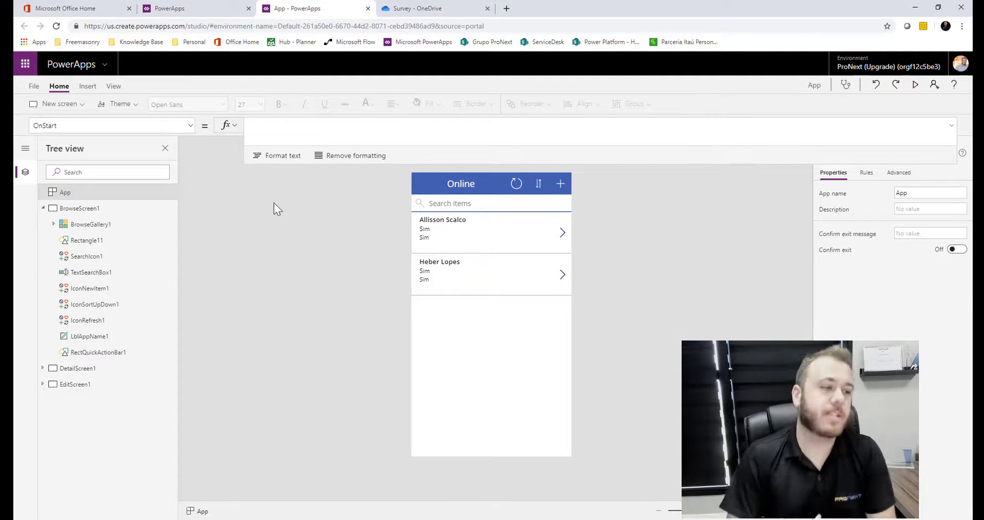
type("If")
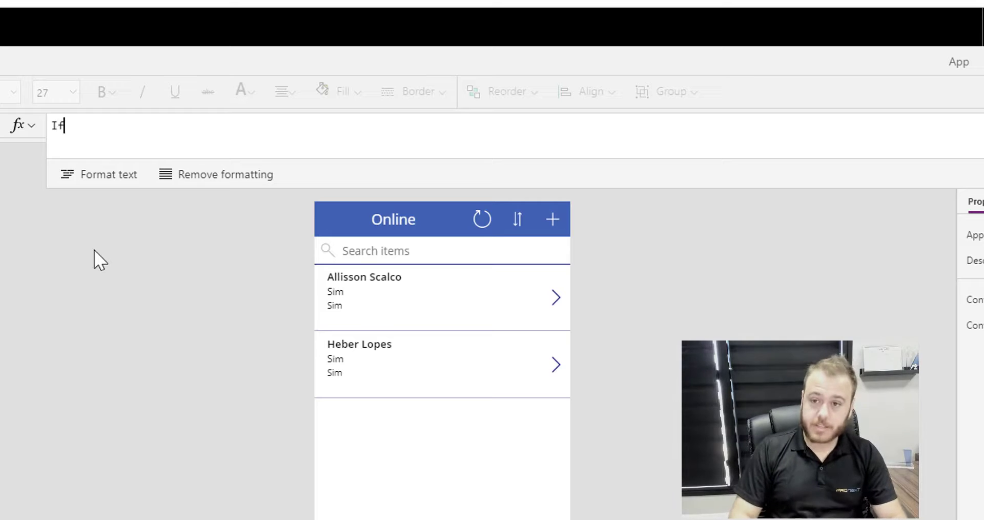
type("(")
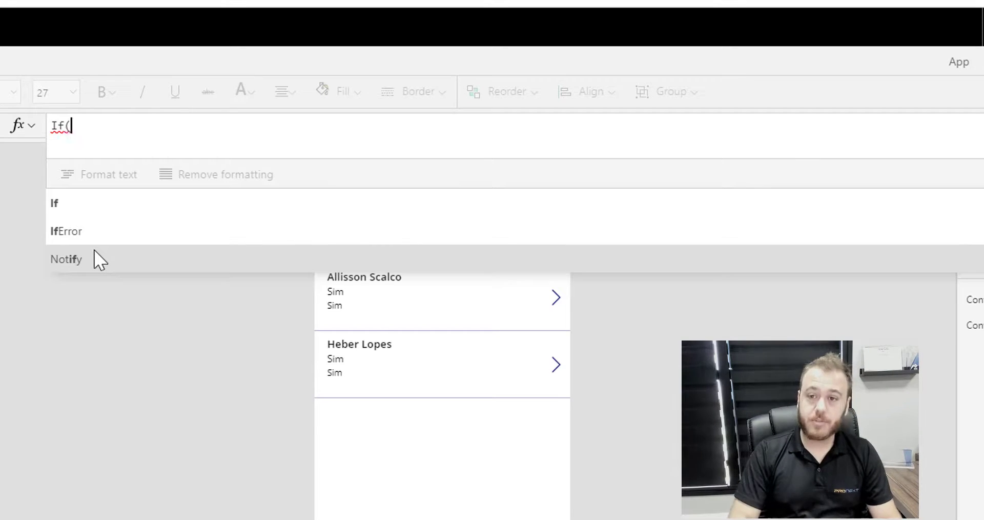
type("cone")
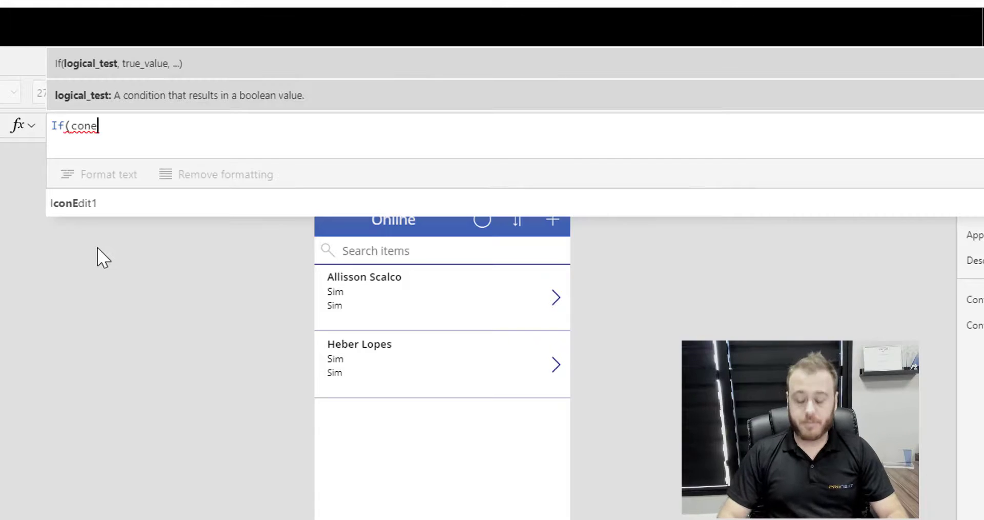
key("BackSpace")
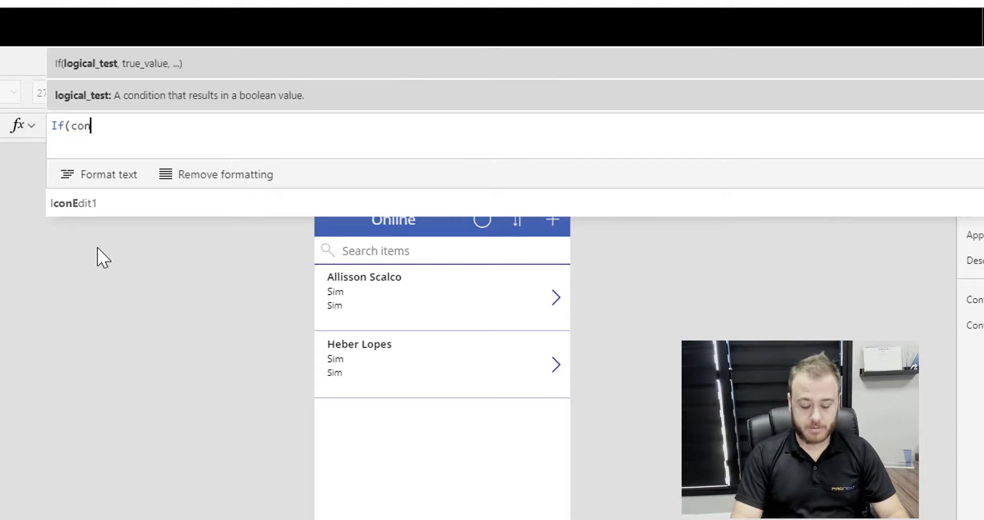
type("n")
left_click(101, 210)
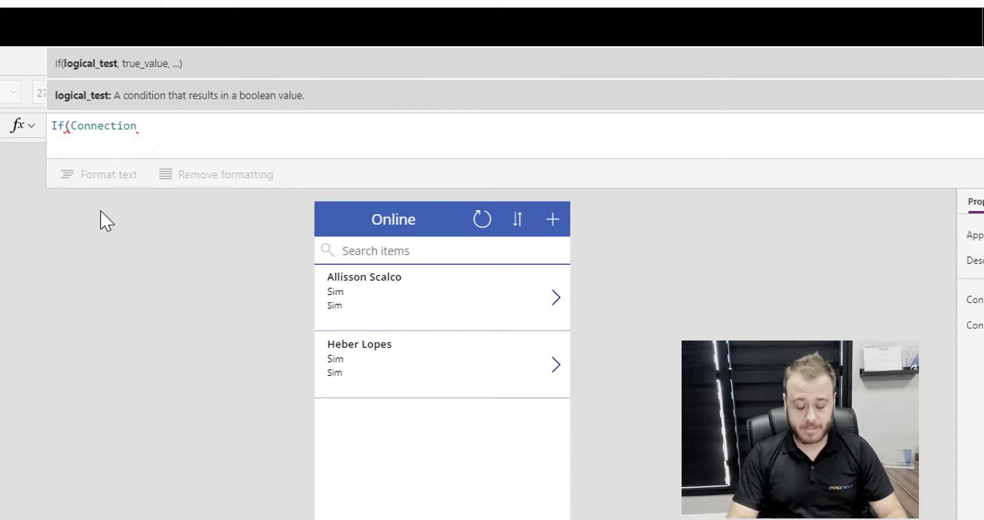
type(".co")
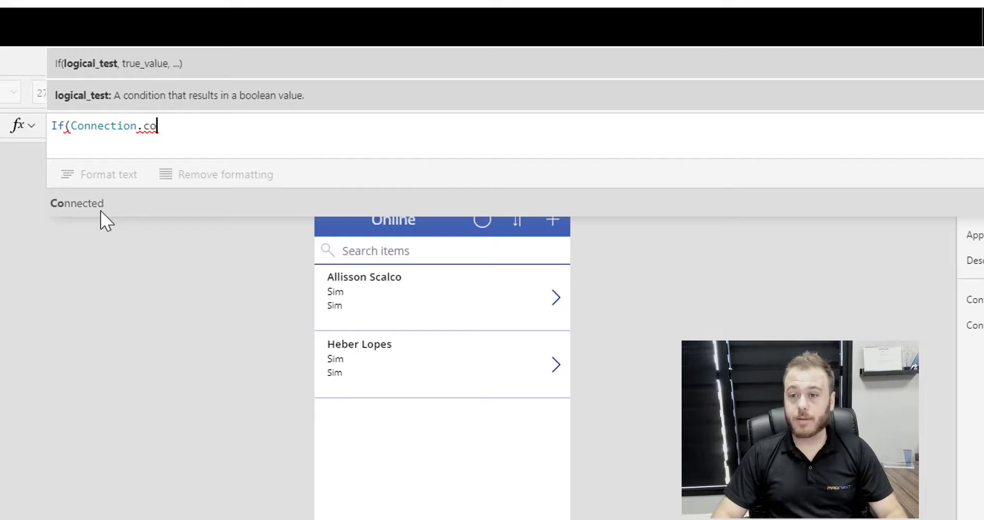
left_click(100, 211)
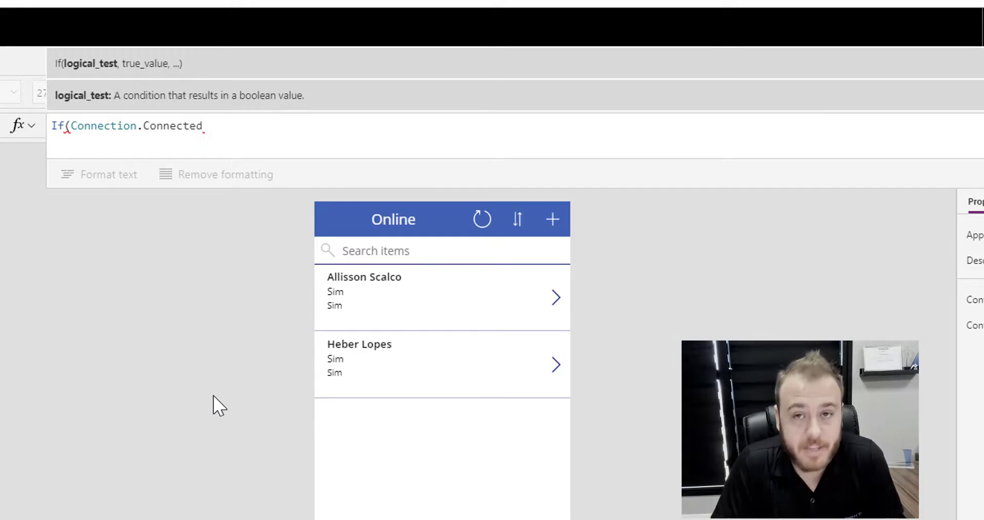
type(", ")
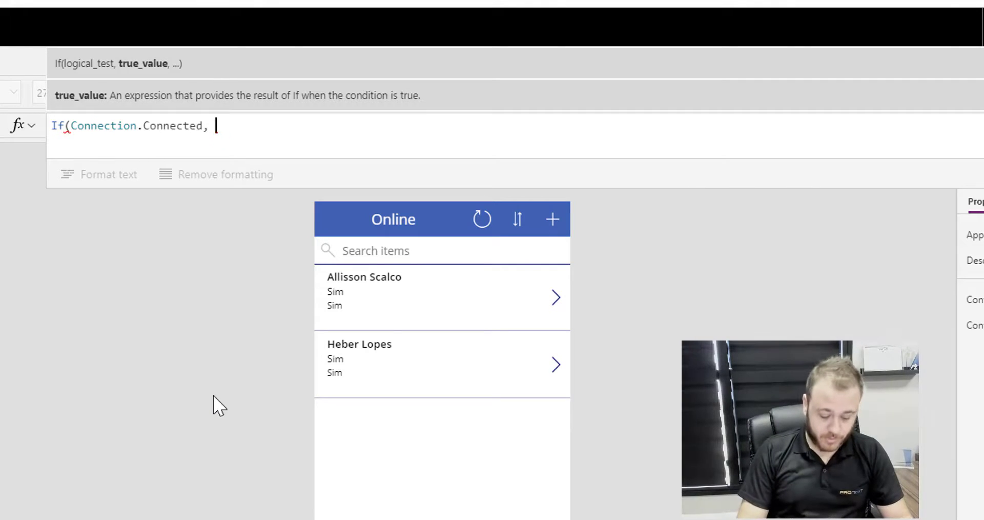
type("Clear")
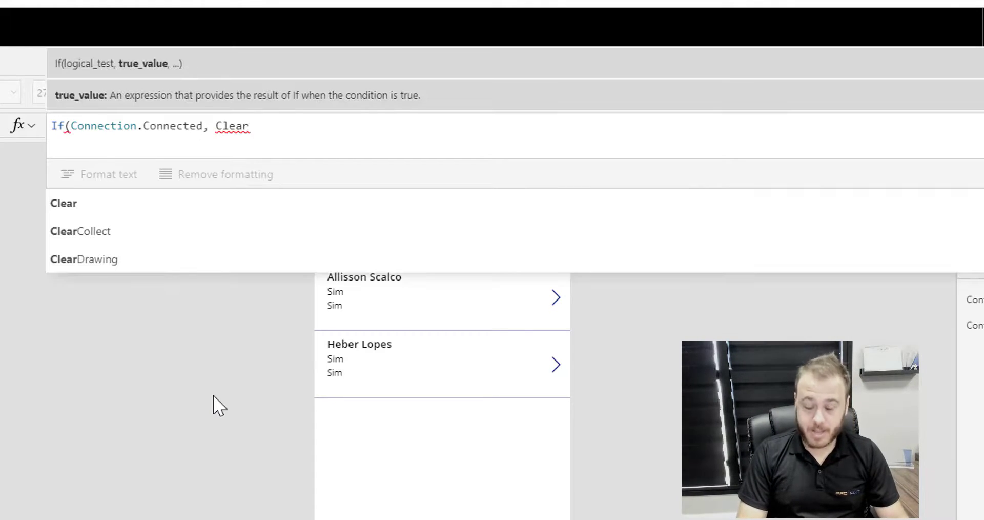
type("Co")
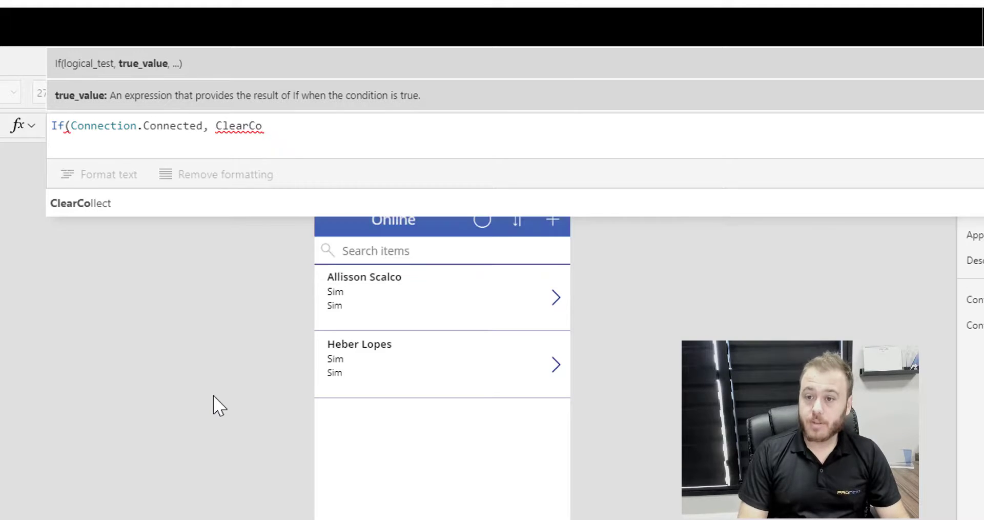
Enter ClearCollect(arrSurvey, Survey) and check the flagged Survey argument
left_click(142, 209)
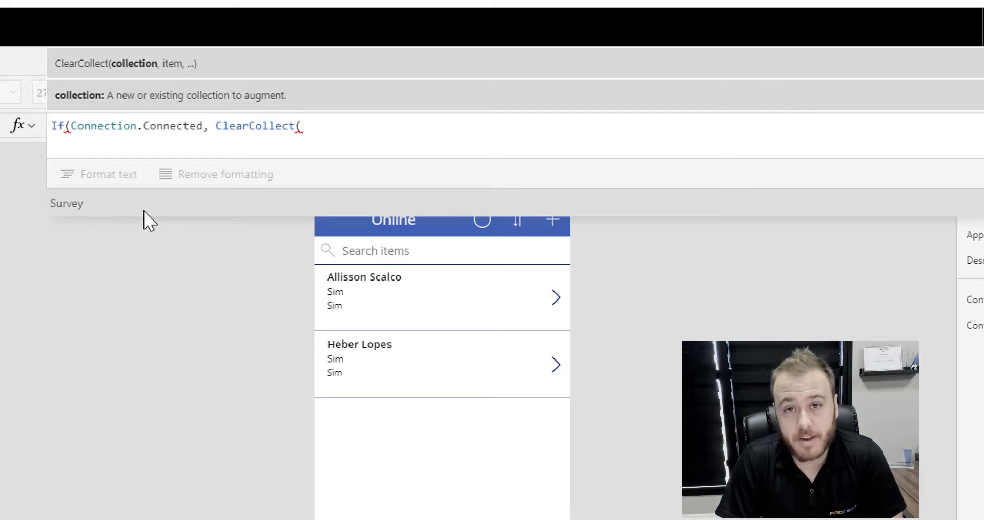
type("a")
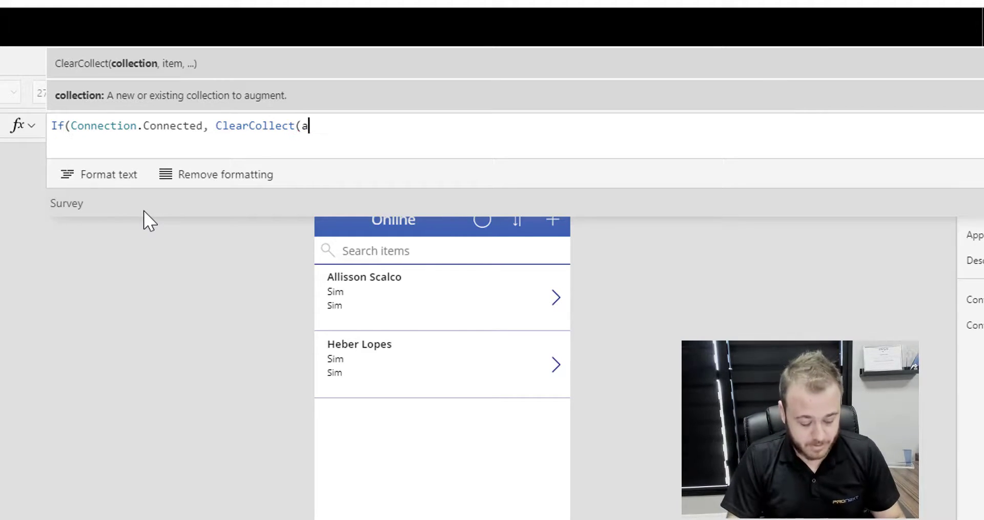
type("rrSurvey")
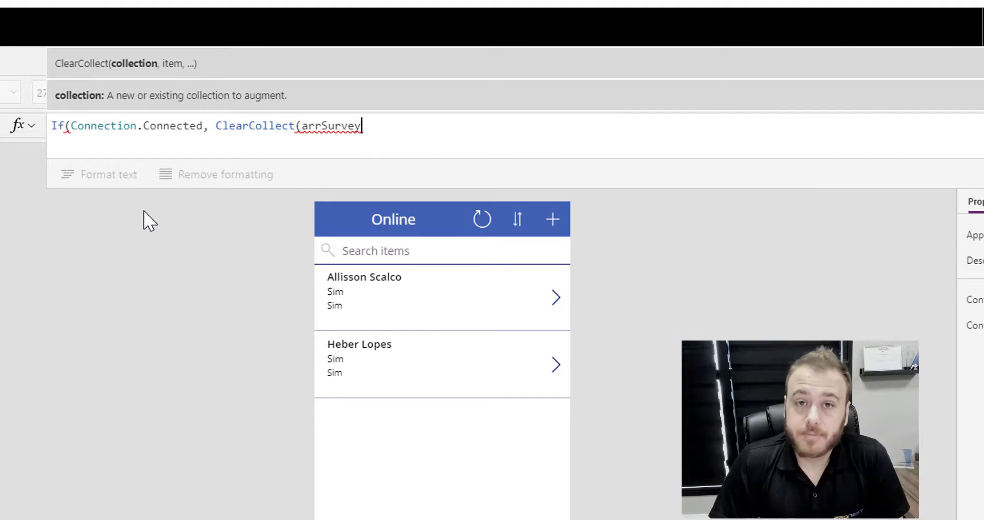
type(", ")
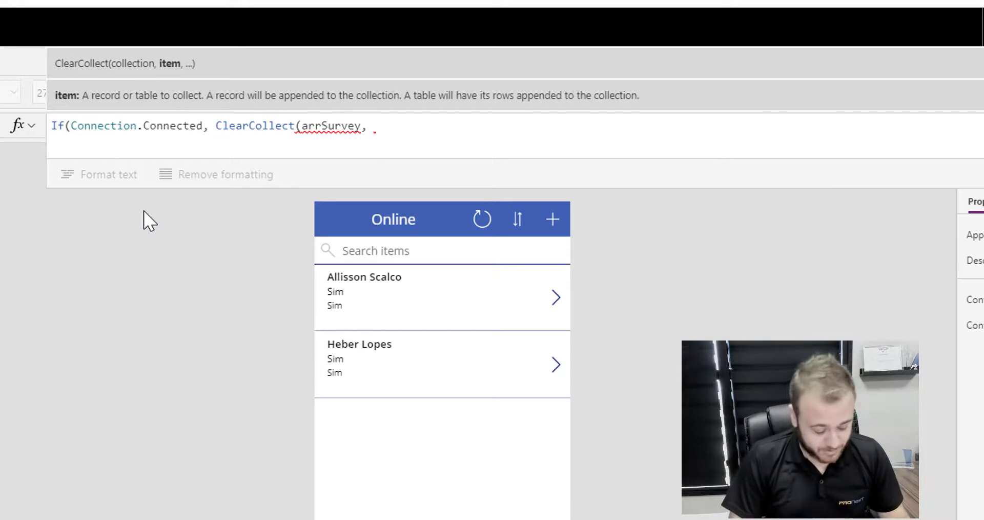
type("Surve")
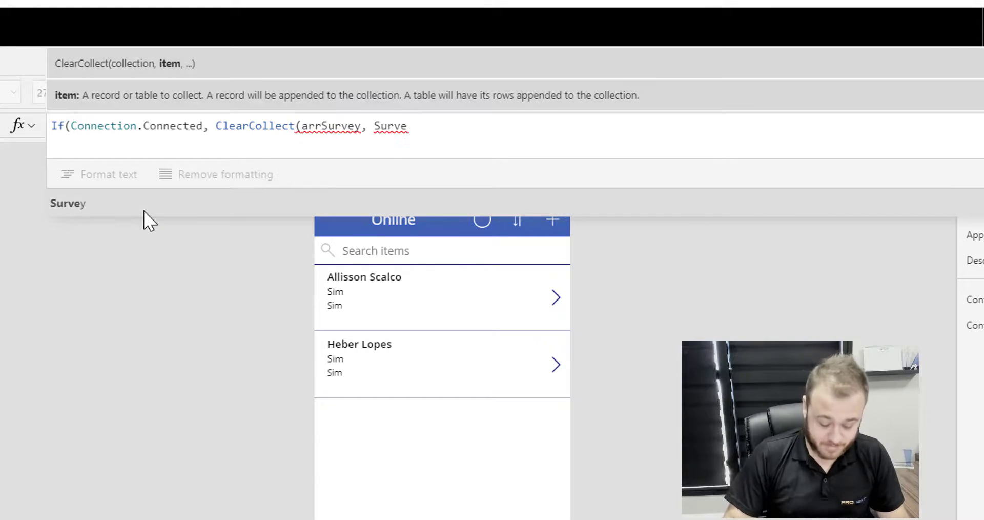
type("y")
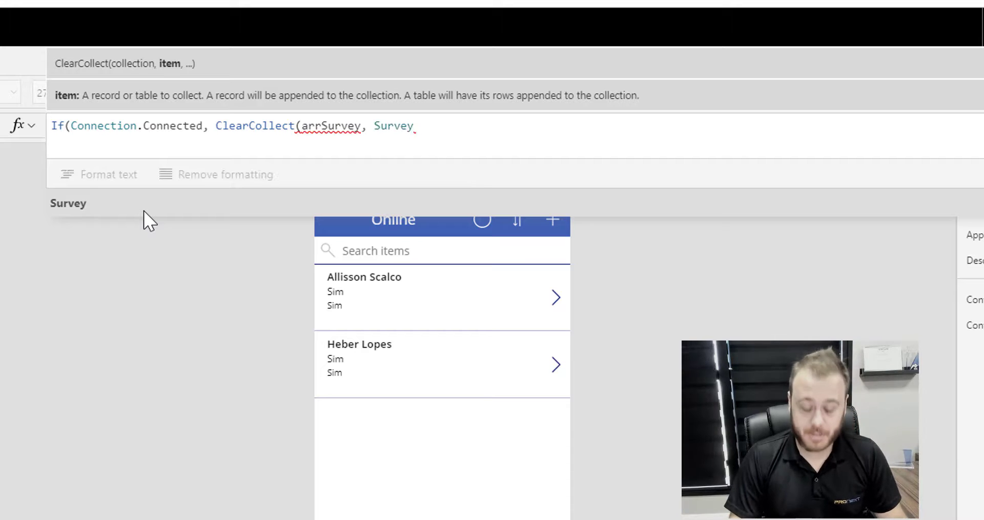
type(")")
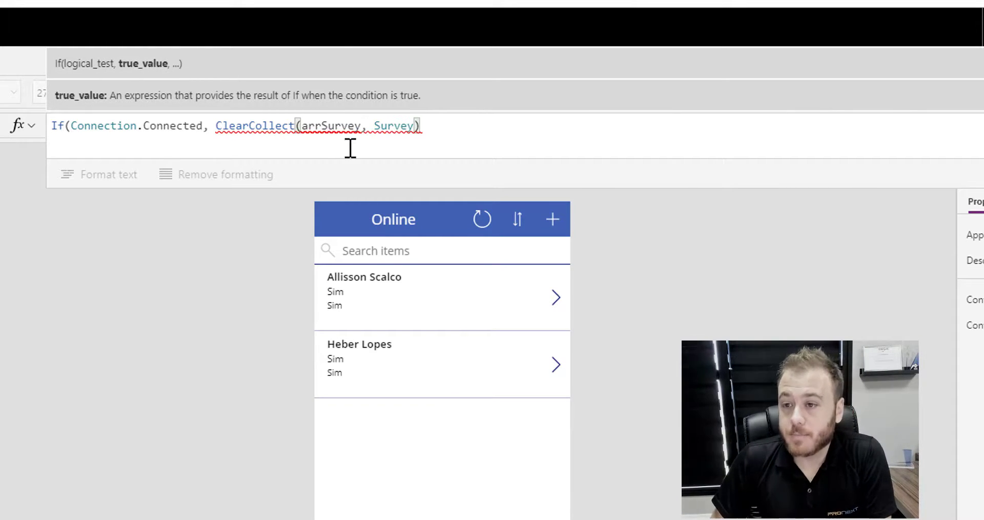
mouse_move(266, 122)
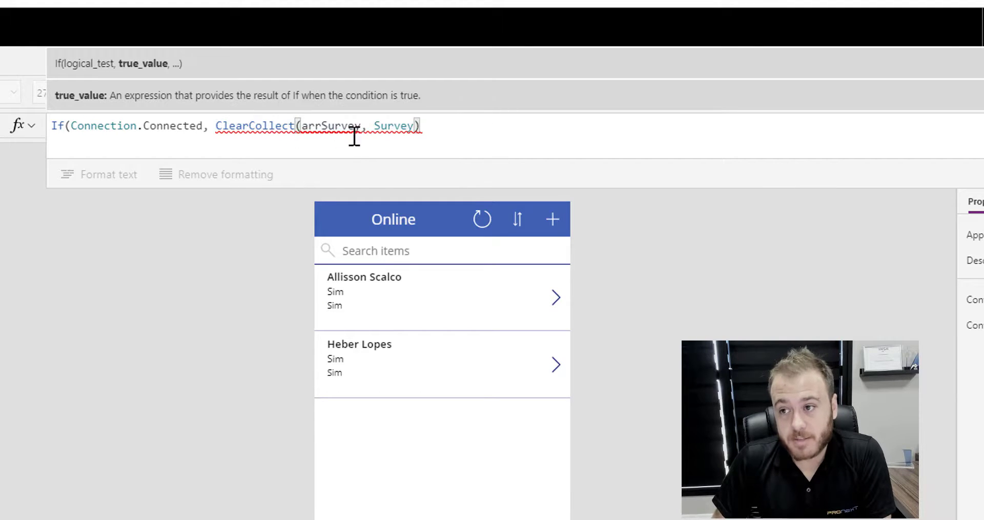
left_click(395, 126)
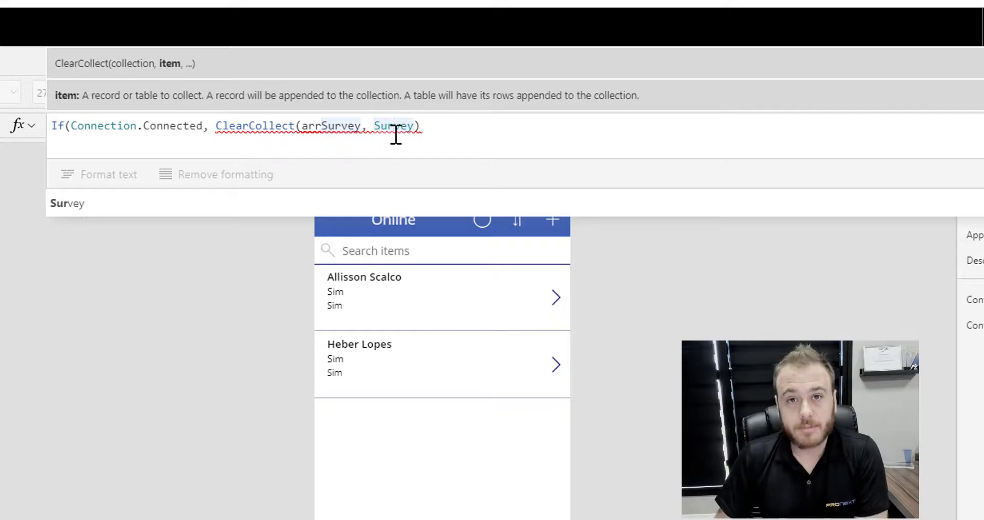
mouse_move(395, 132)
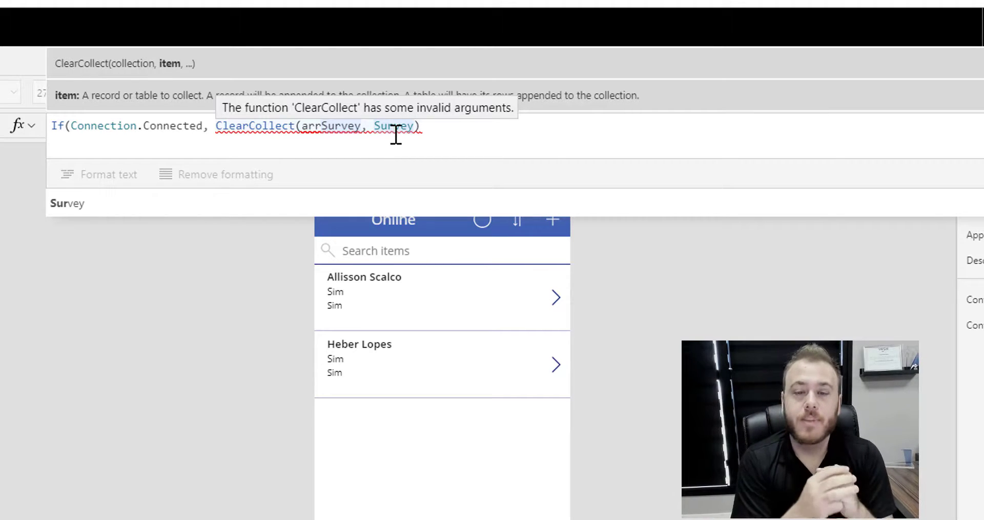
left_click(468, 132)
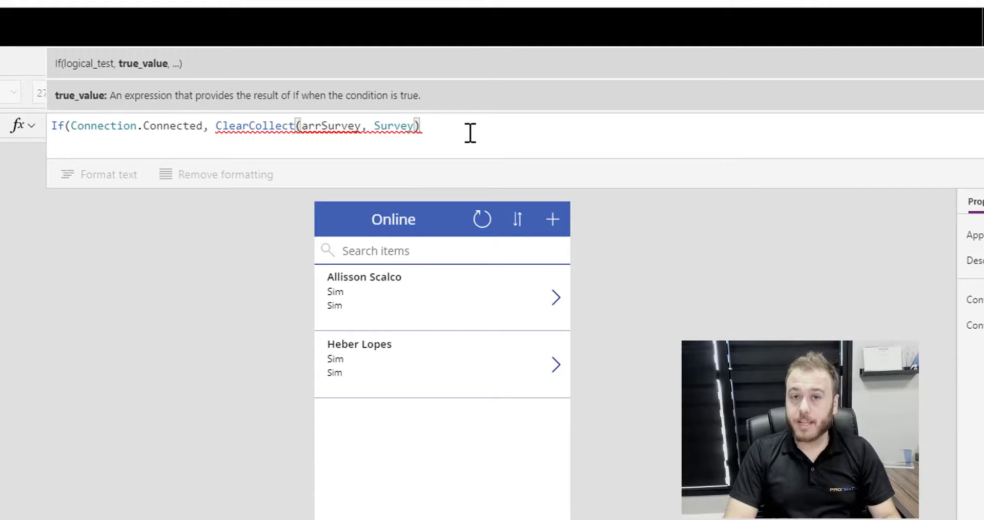
Append ; SaveData(arrSurvey, "LocalSurvey") to save the collection locally
type(";")
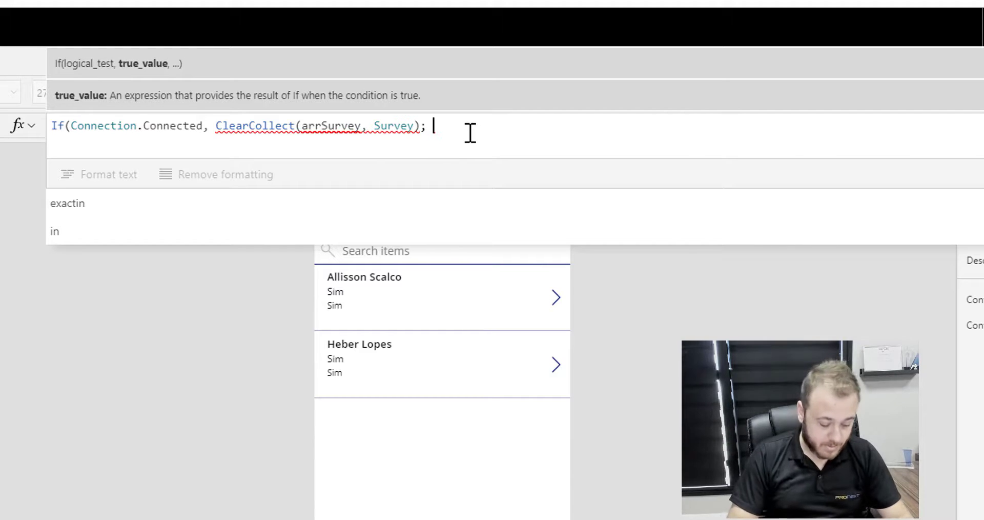
type("SaveD")
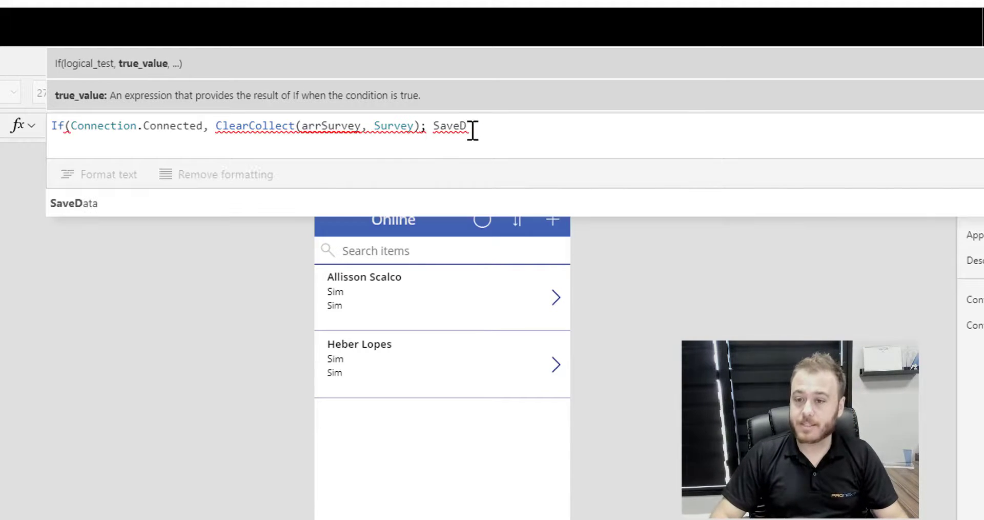
left_click(261, 202)
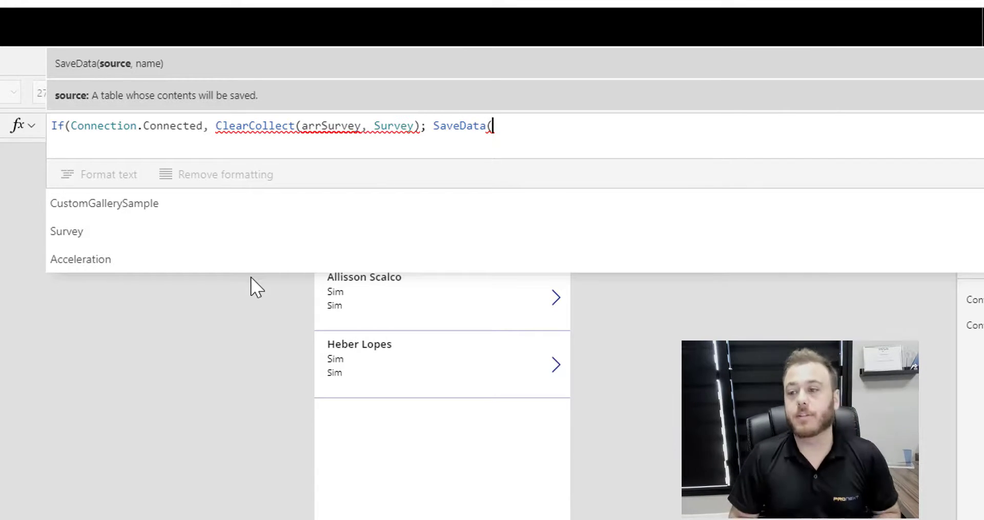
type("arr")
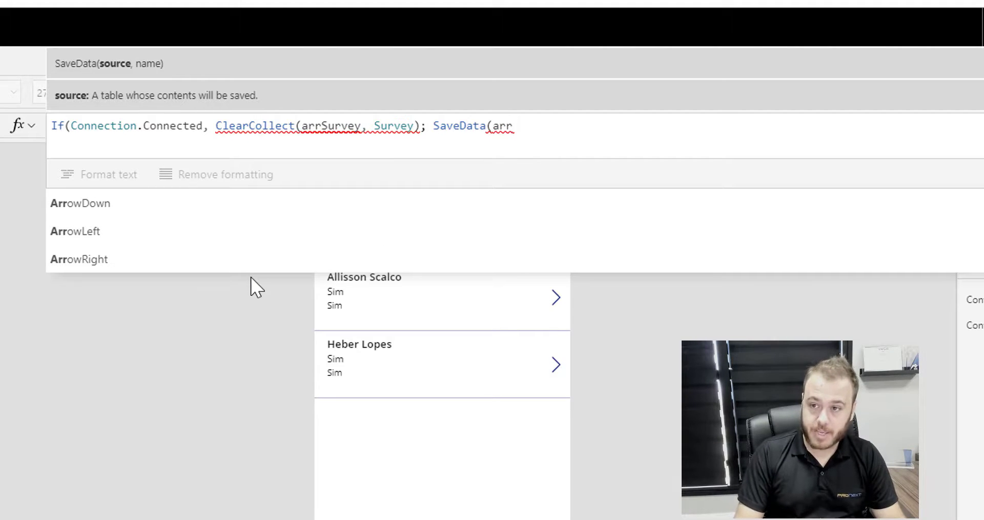
type("Sur")
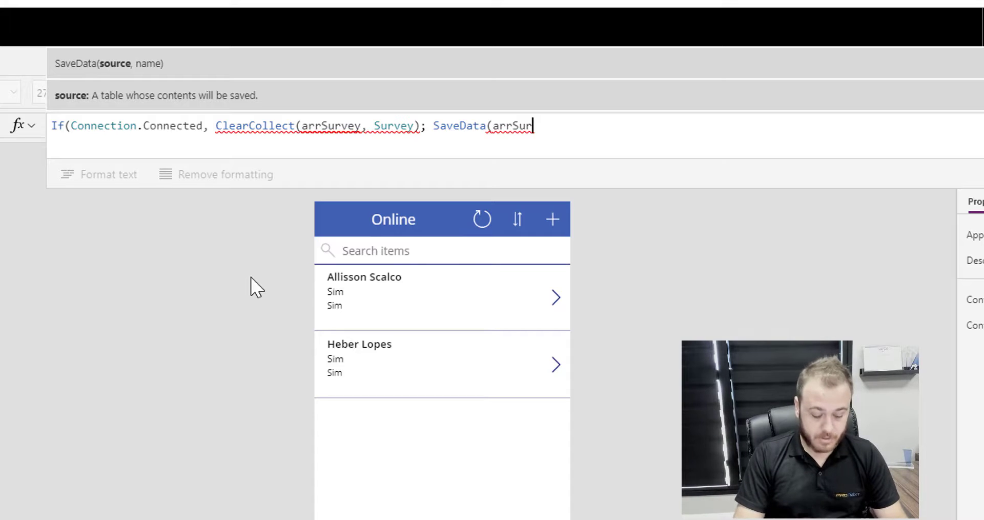
type("vey")
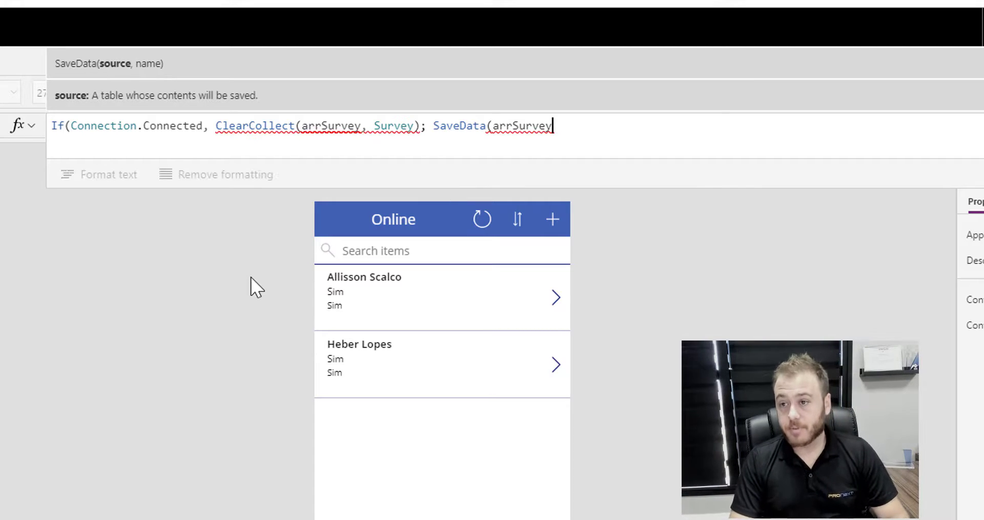
type(", ")
type("\"L")
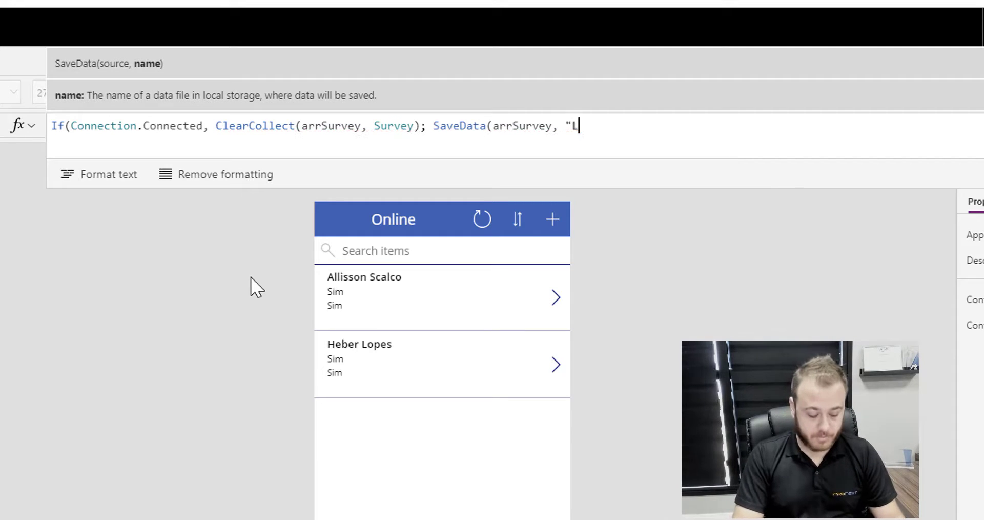
type("ocalSurvey")
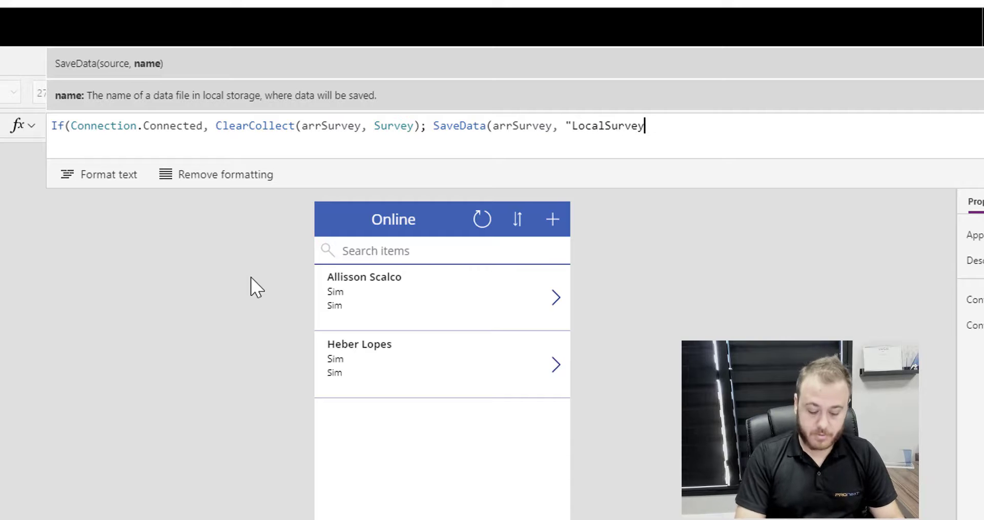
type(")")
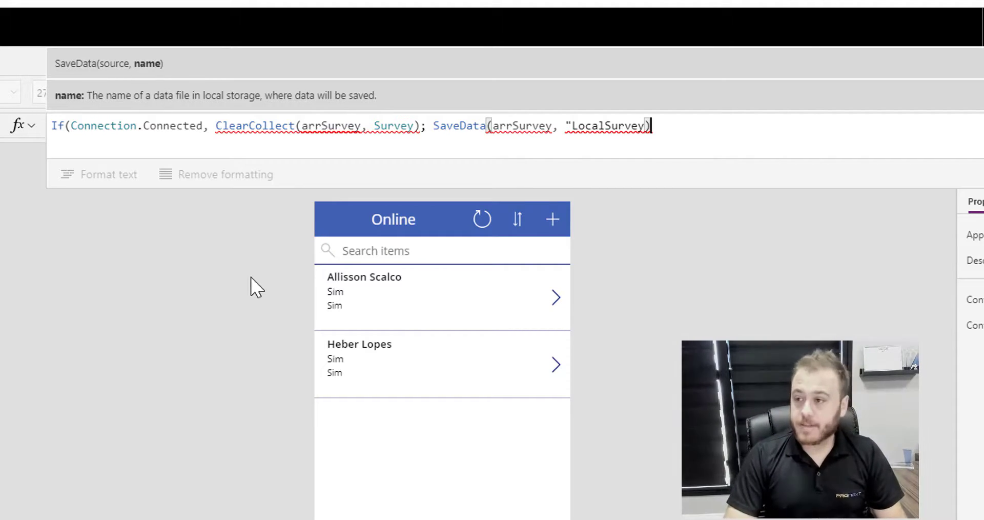
type(",")
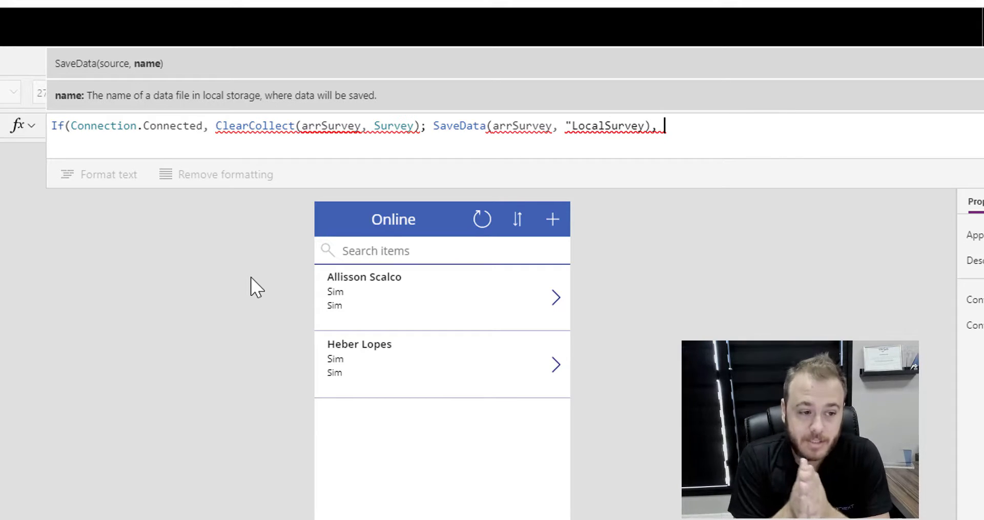
Fix the LocalSurvey quote and add the else branch LoadData(arrSurvey, "LocalSurvey"), closing the If
type("Lo")
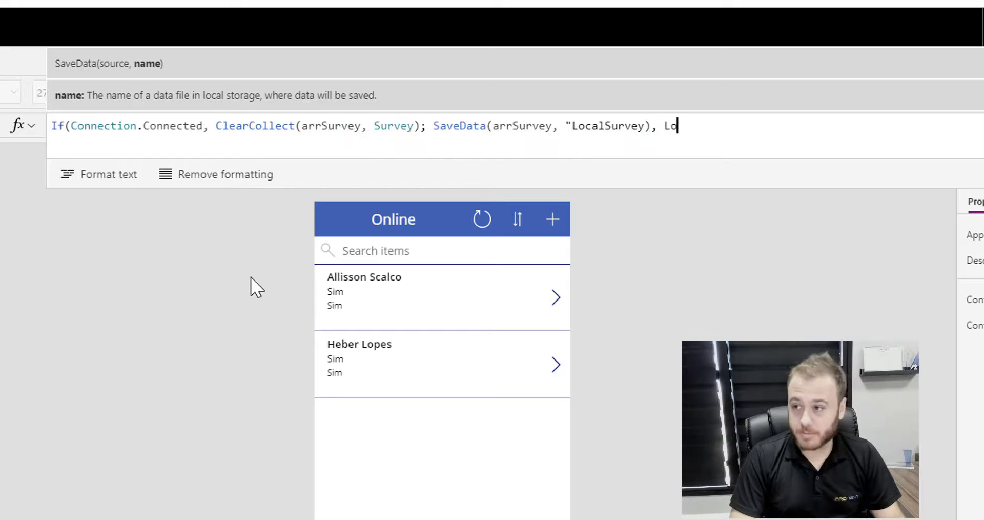
type("ad")
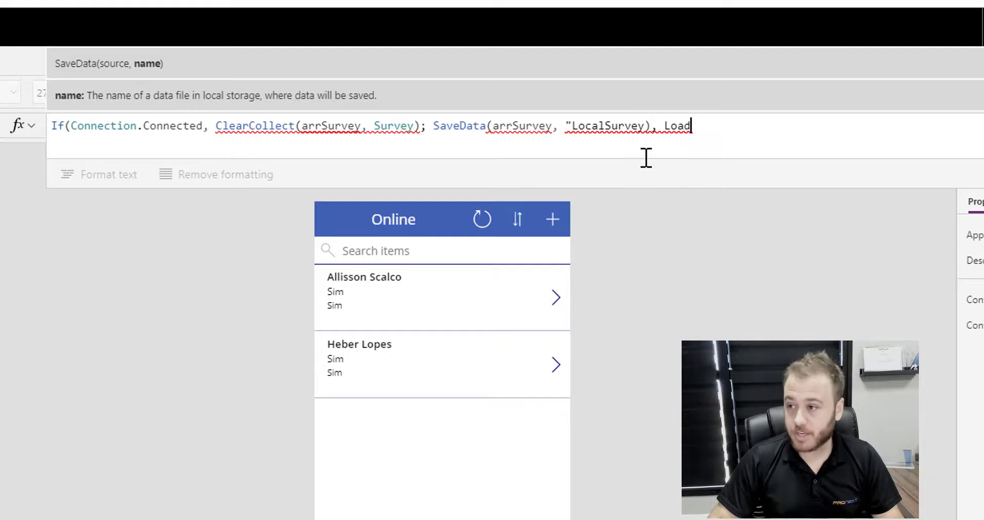
left_click(646, 126)
type("\"")
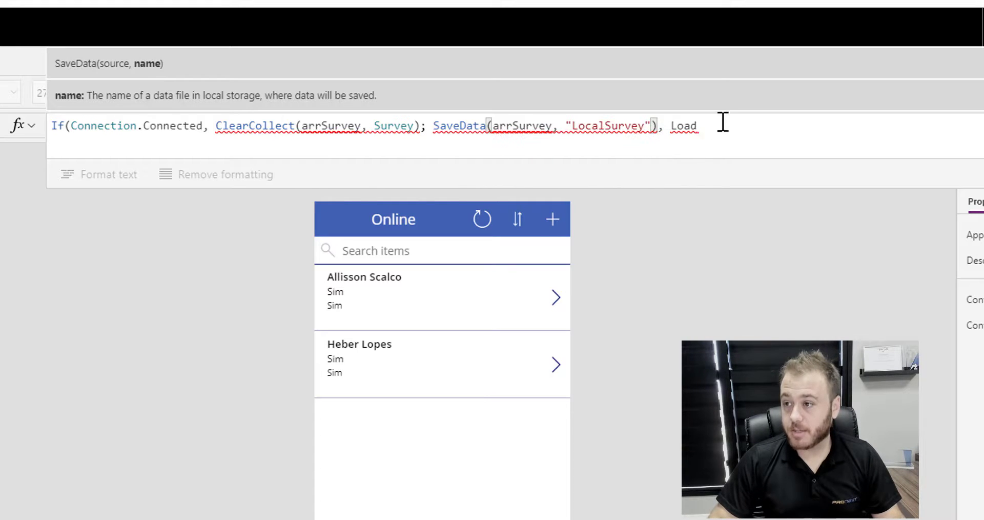
left_click(738, 129)
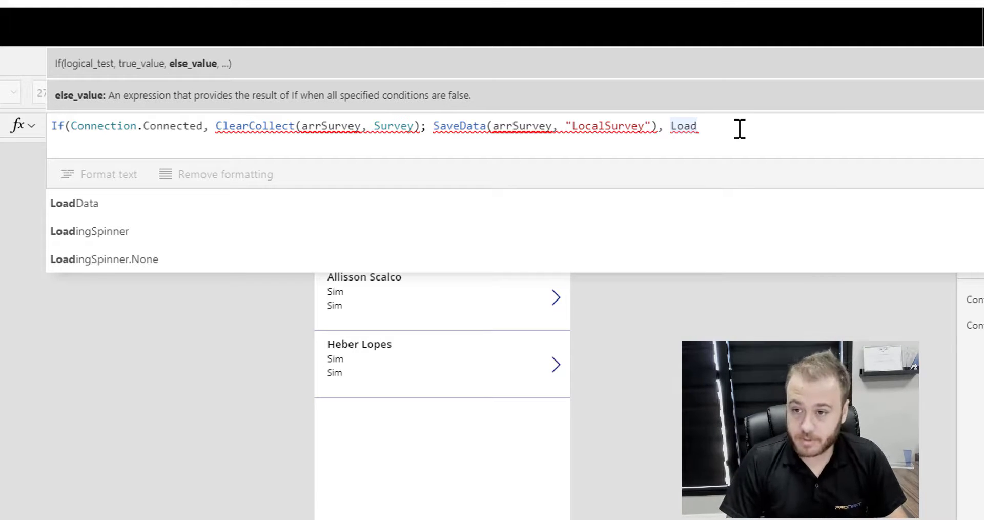
left_click(220, 203)
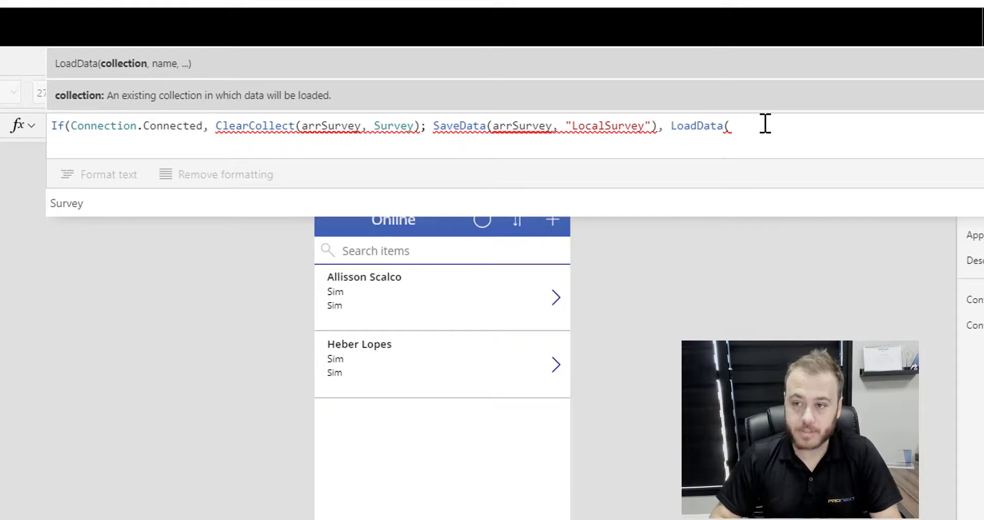
type("ss")
key("BackSpace")
key("BackSpace")
type("rrS")
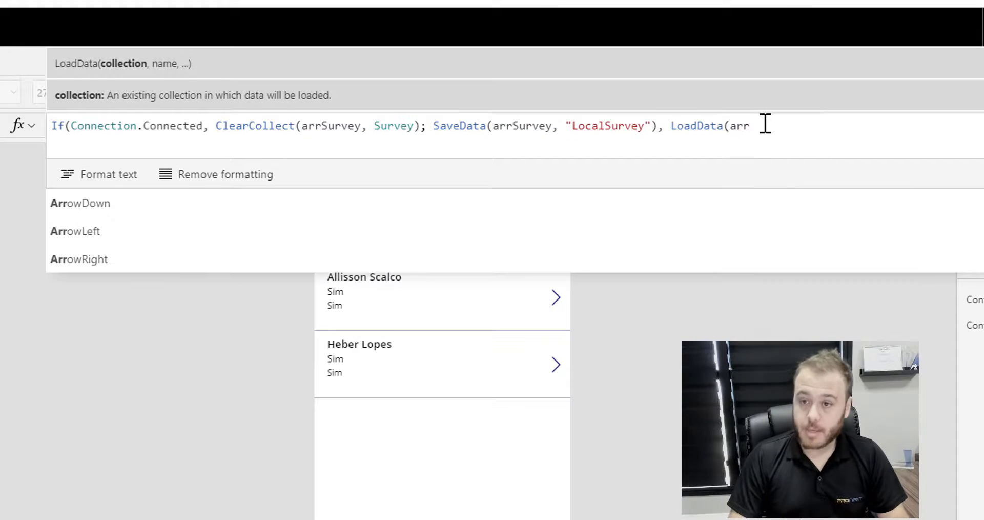
type("urve")
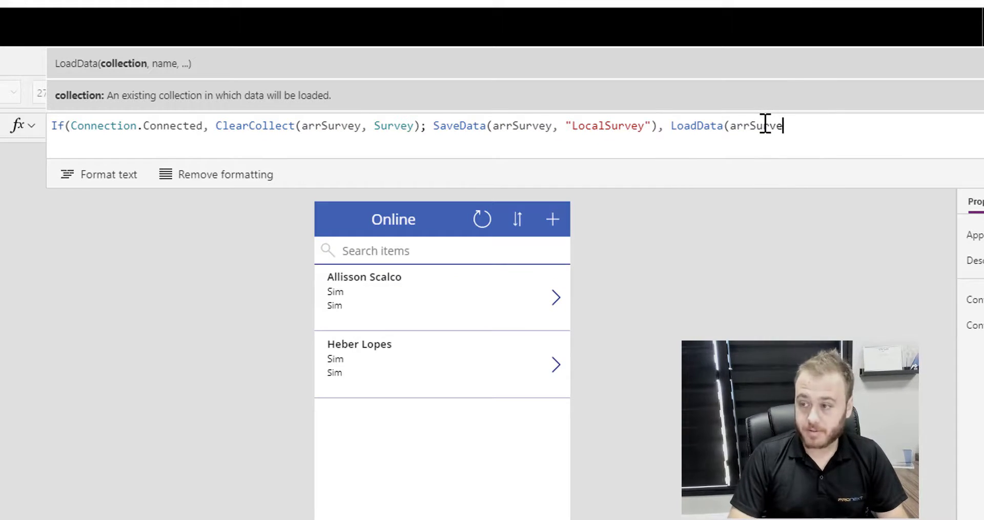
type("y")
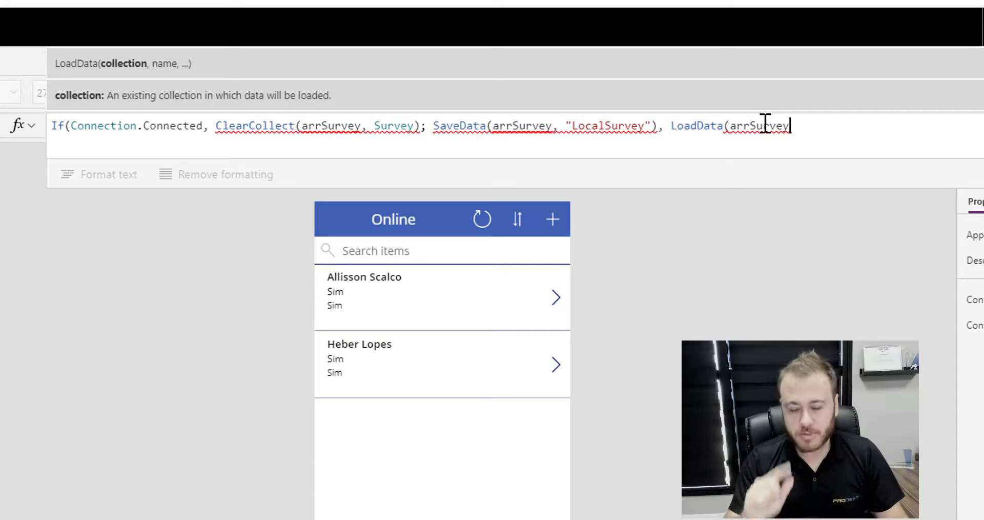
type(", \"Local")
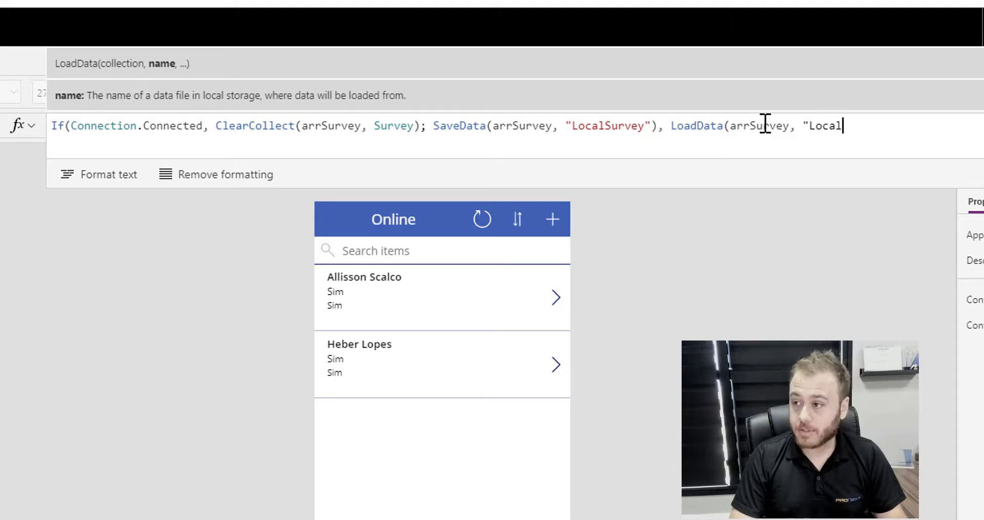
type("Survey")
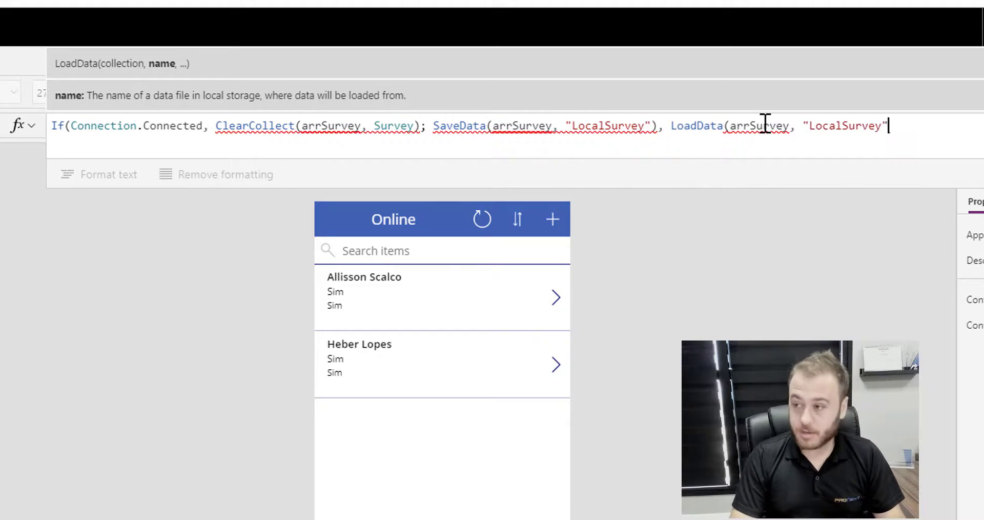
type("\"))")
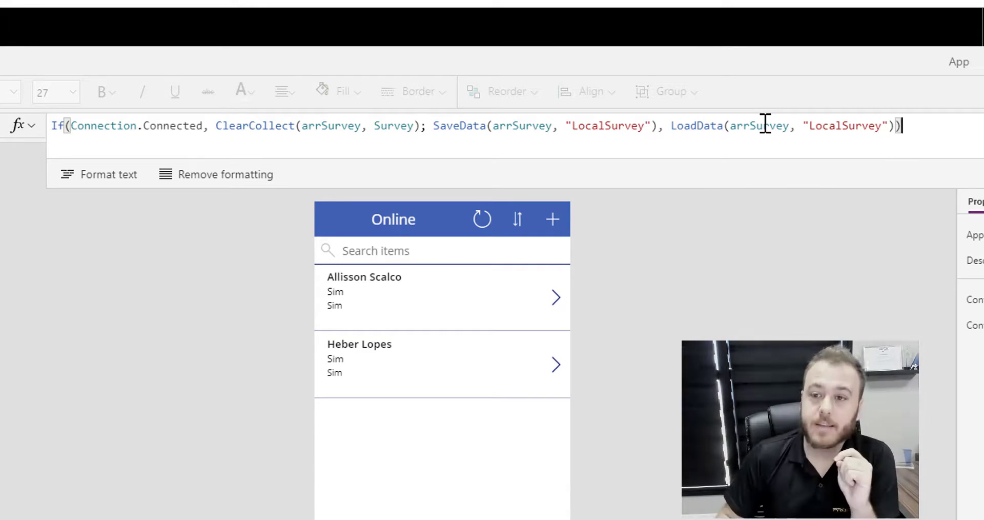
left_click_drag(203, 127, 71, 129)
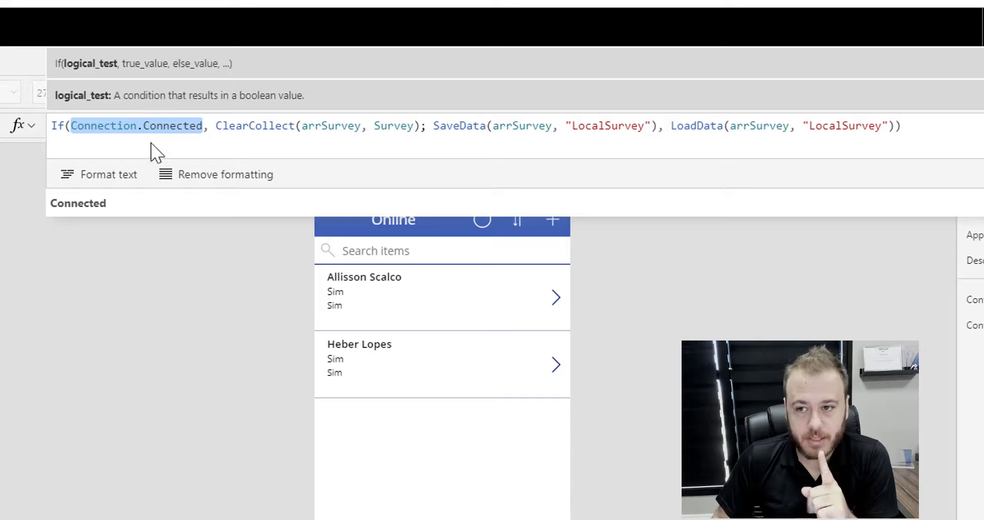
left_click_drag(218, 127, 656, 128)
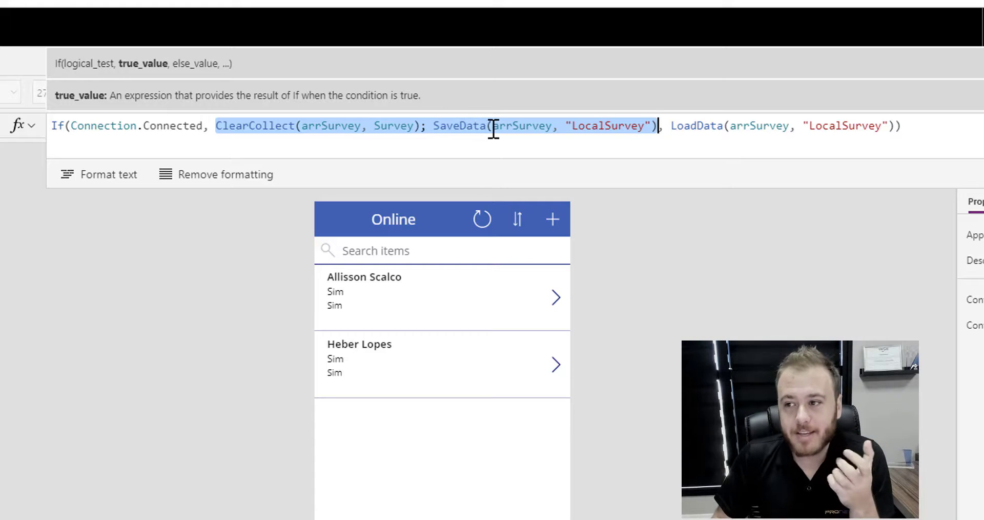
left_click(579, 127)
left_click_drag(645, 124, 573, 127)
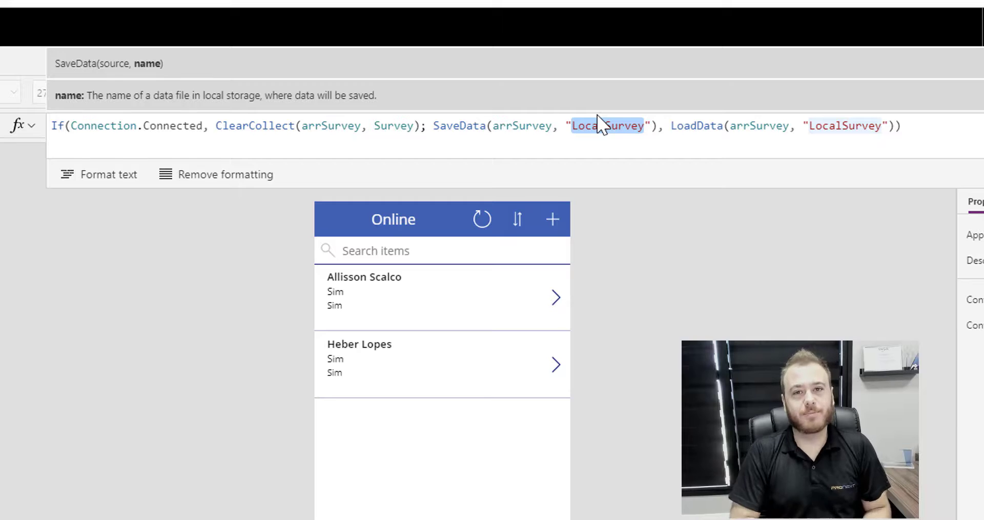
left_click(658, 125)
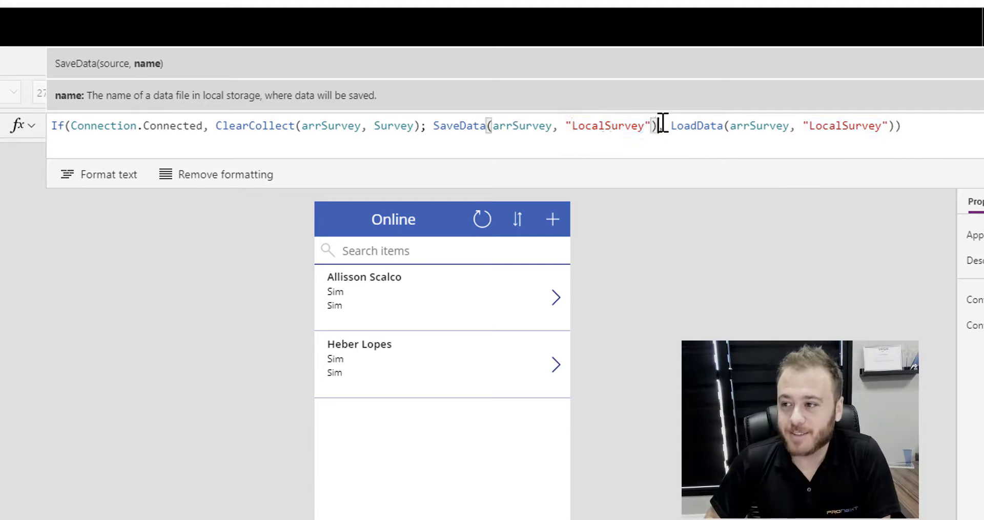
left_click_drag(658, 125, 214, 126)
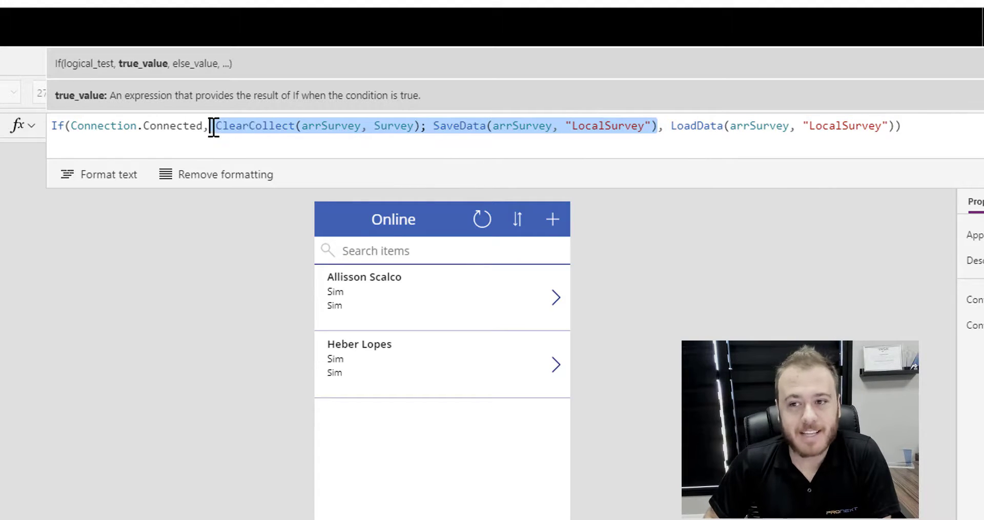
left_click_drag(664, 126, 931, 122)
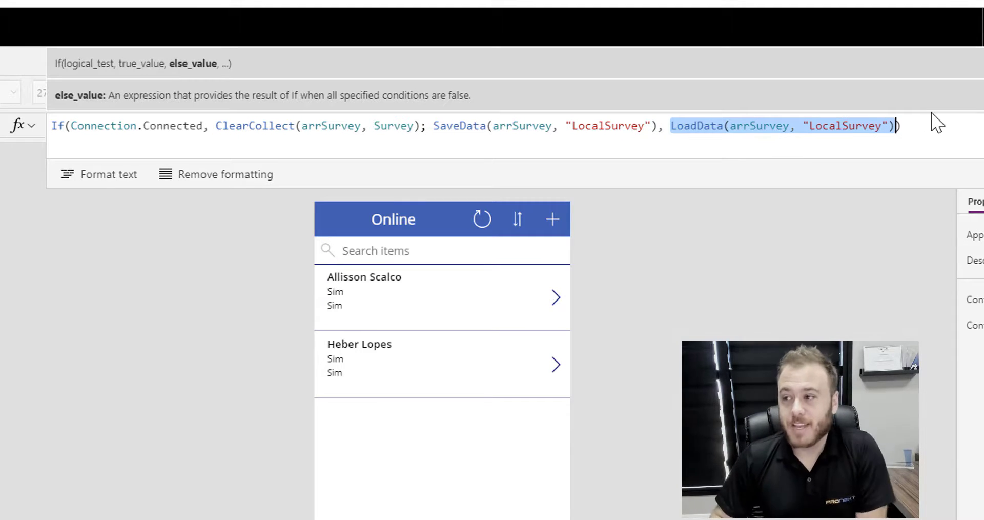
left_click(790, 126)
double_click(772, 126)
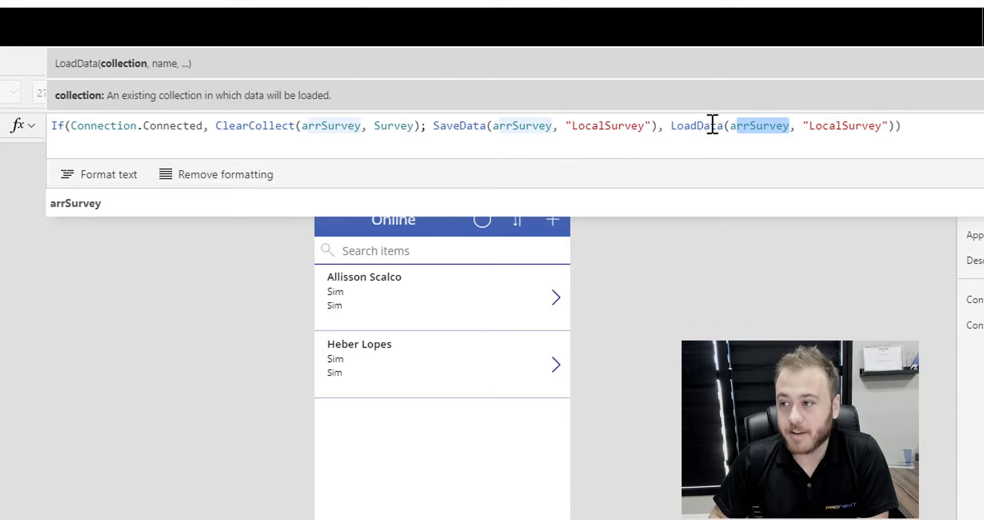
left_click(815, 128)
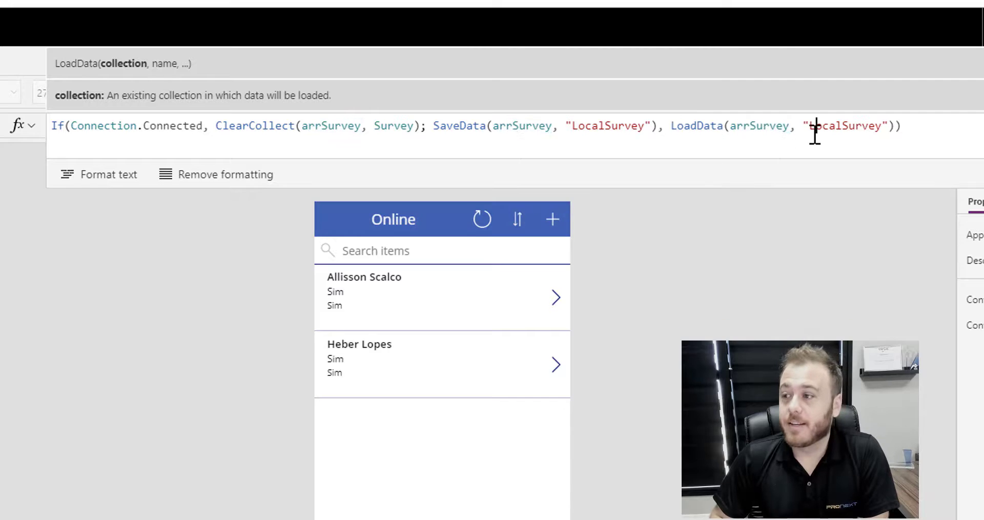
left_click_drag(888, 125, 809, 127)
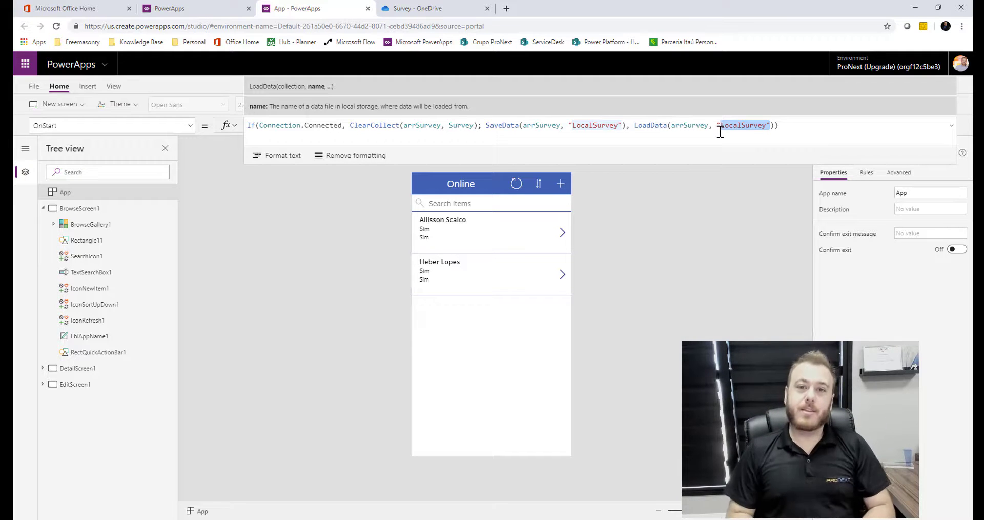
Change BrowseGallery1's Items from Search(Survey, …) to Search(arrSurvey, …)
left_click(827, 123)
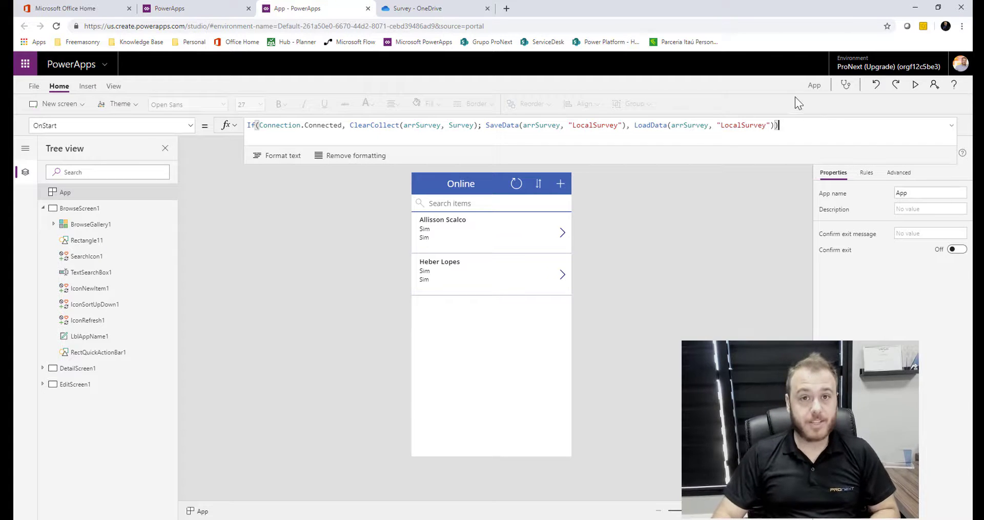
left_click(109, 226)
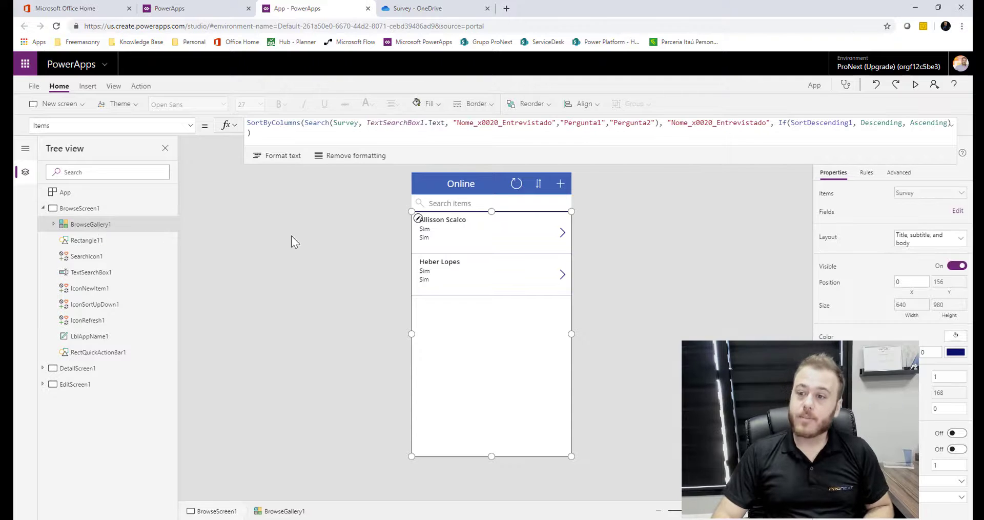
left_click(345, 127)
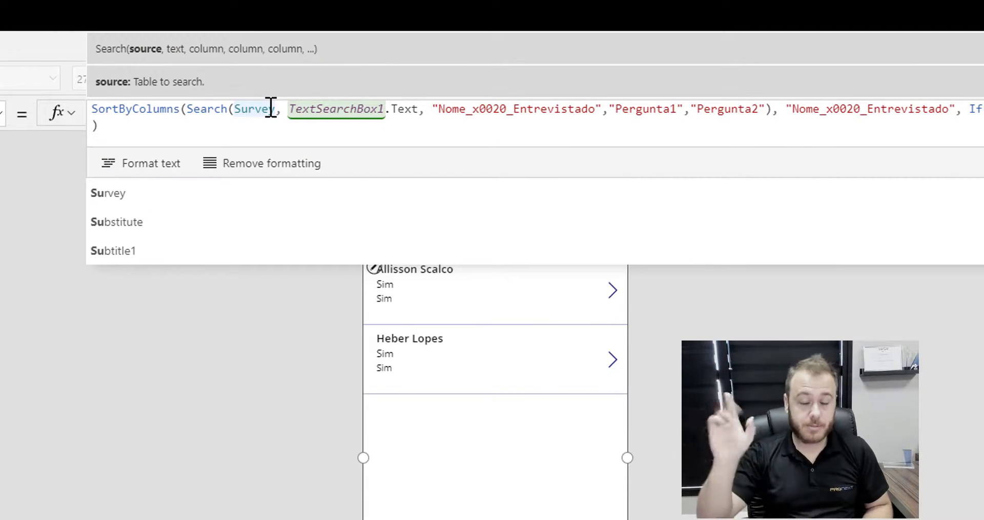
left_click(276, 110)
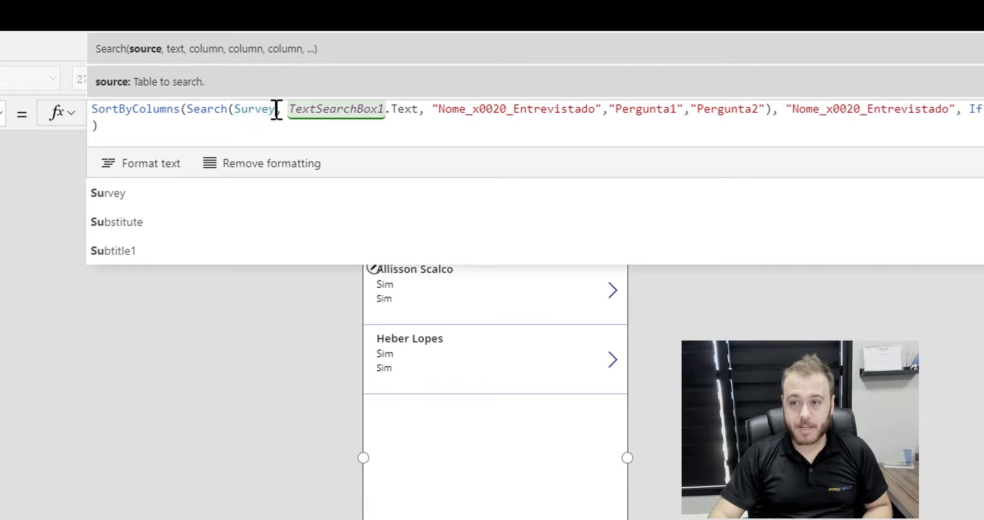
left_click(236, 110)
type("arr")
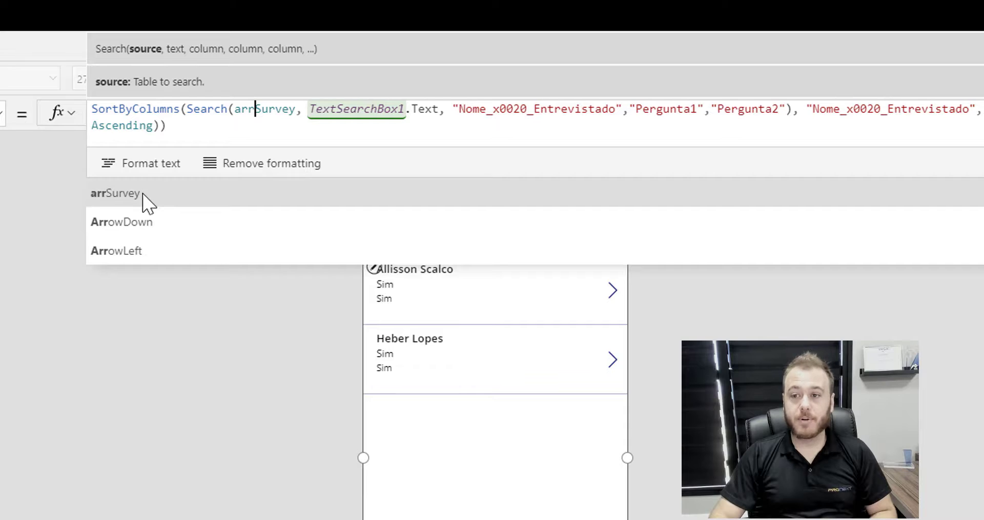
left_click(142, 195)
key("Delete")
key("Delete")
key("Delete")
key("Delete")
key("Delete")
key("Delete")
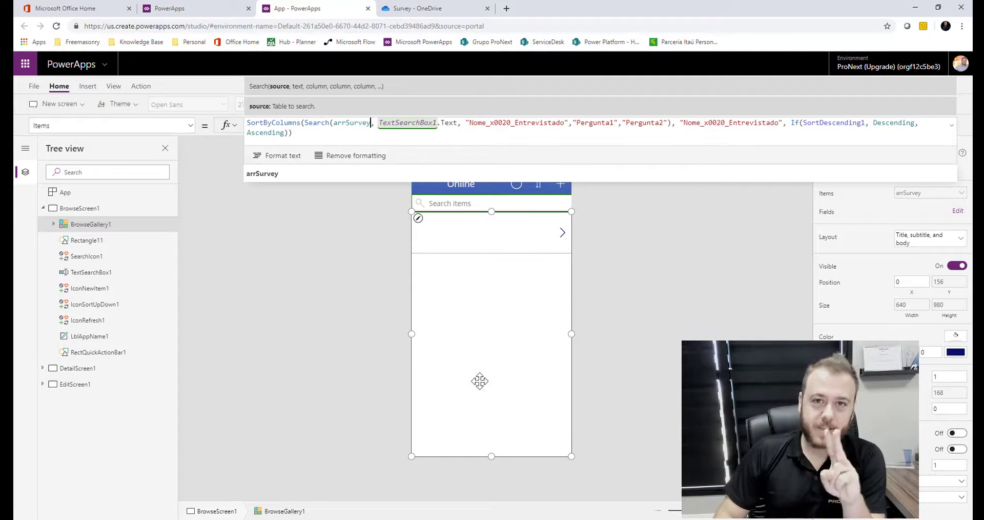
left_click(640, 268)
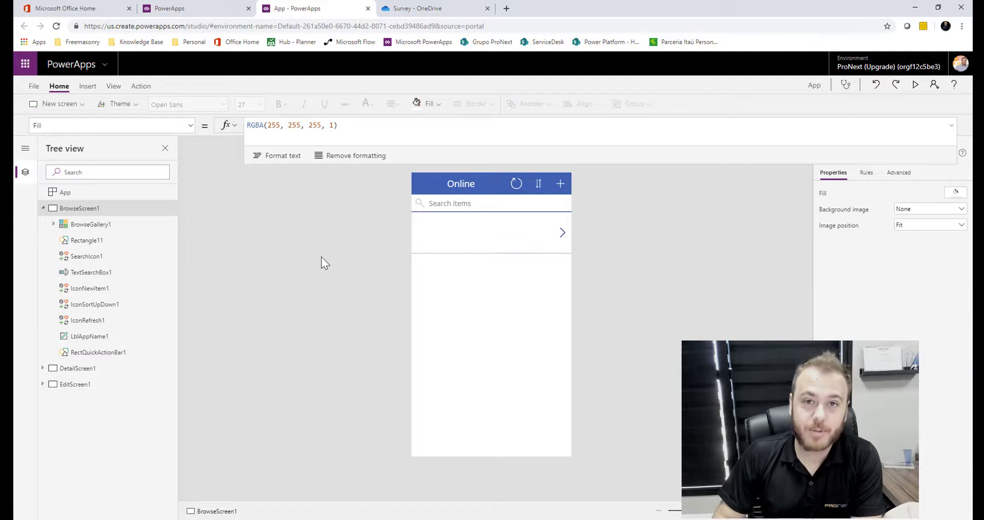
Run OnStart from the App's menu to load arrSurvey, then return to BrowseScreen1
left_click(82, 194)
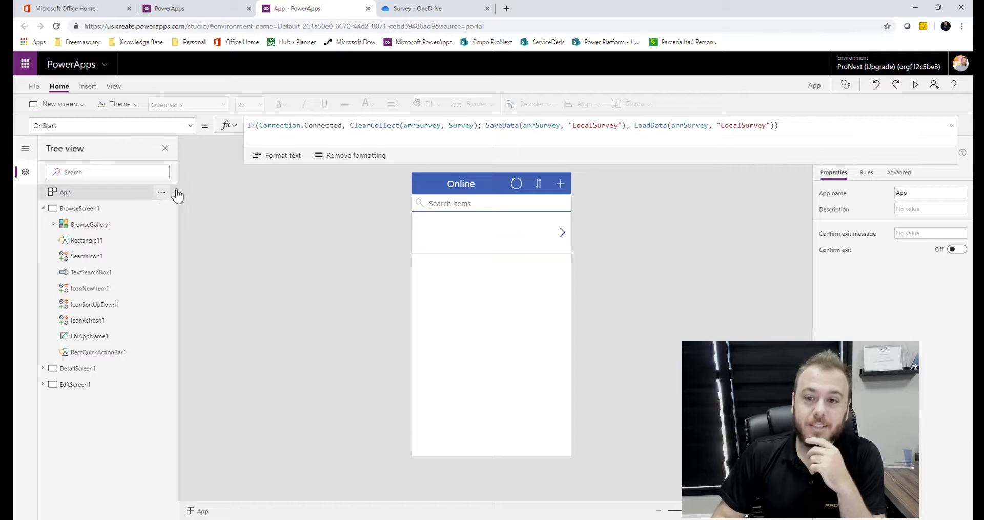
left_click(161, 193)
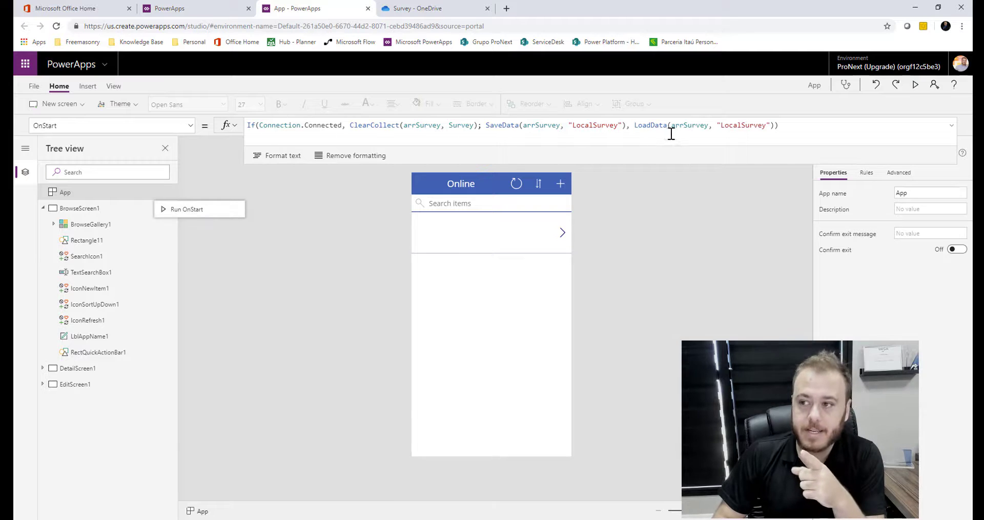
left_click(196, 209)
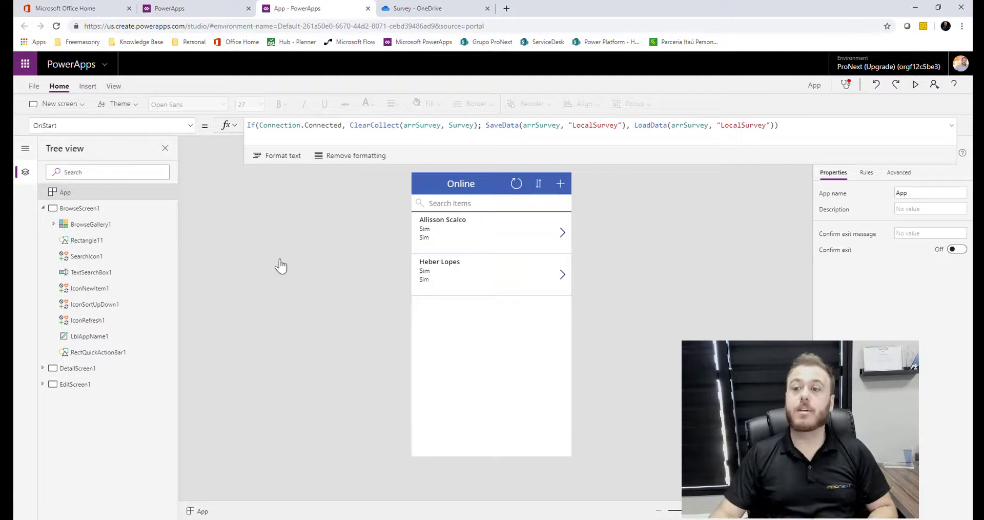
left_click(55, 208)
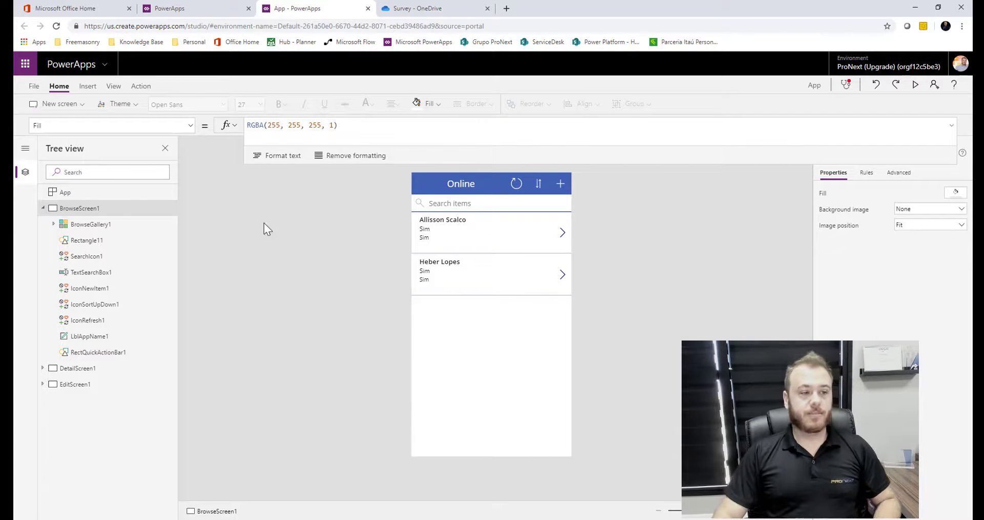